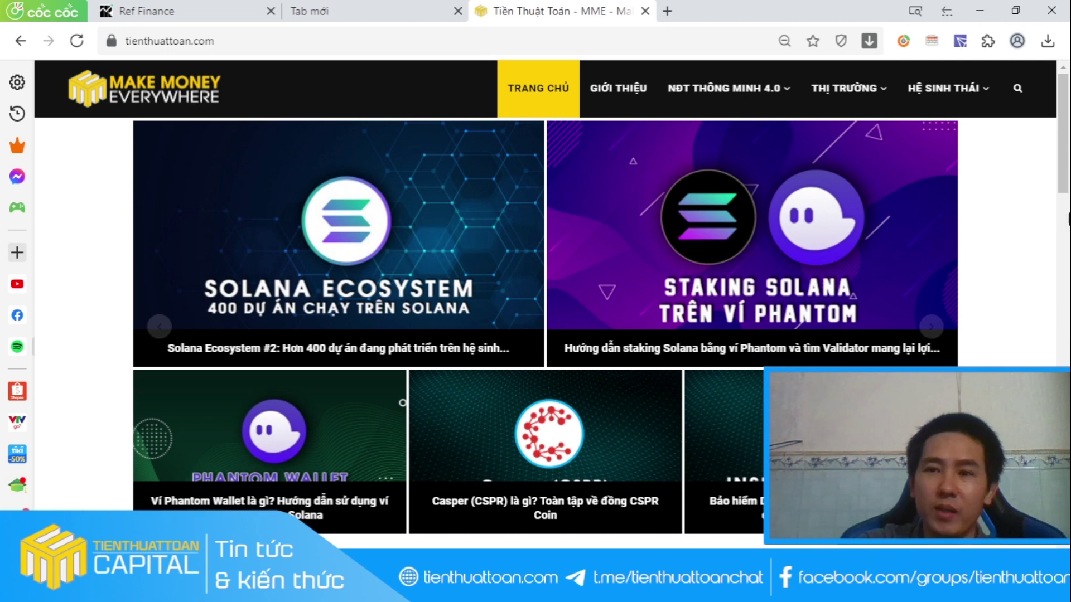
Step: Open the Ref Finance (REF) article from tienthuattoan.com's NEAR ecosystem menu
mouse_move(949, 88)
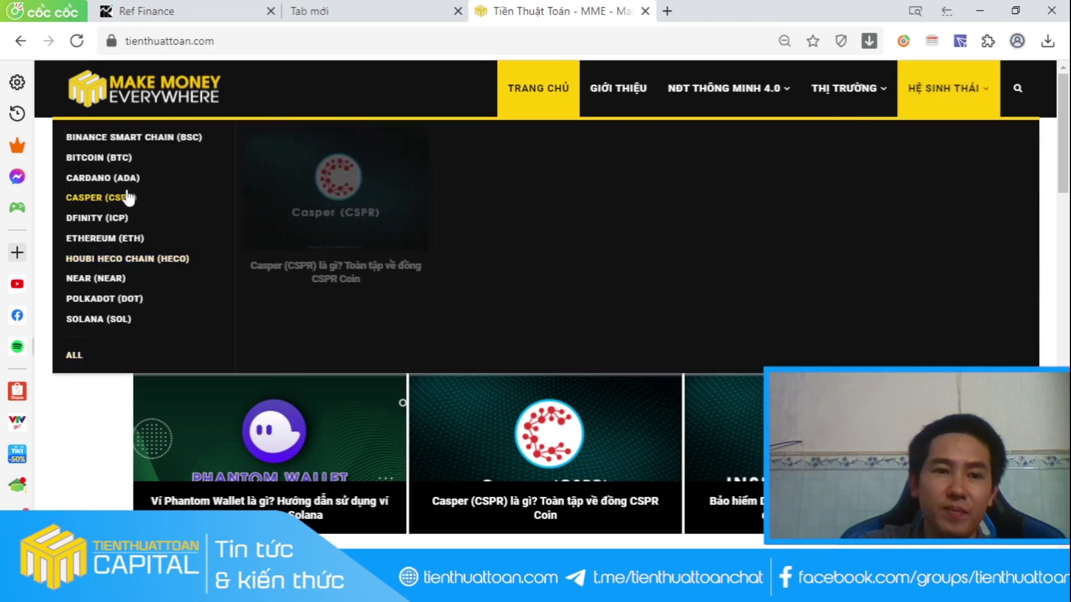
mouse_move(114, 304)
mouse_move(102, 286)
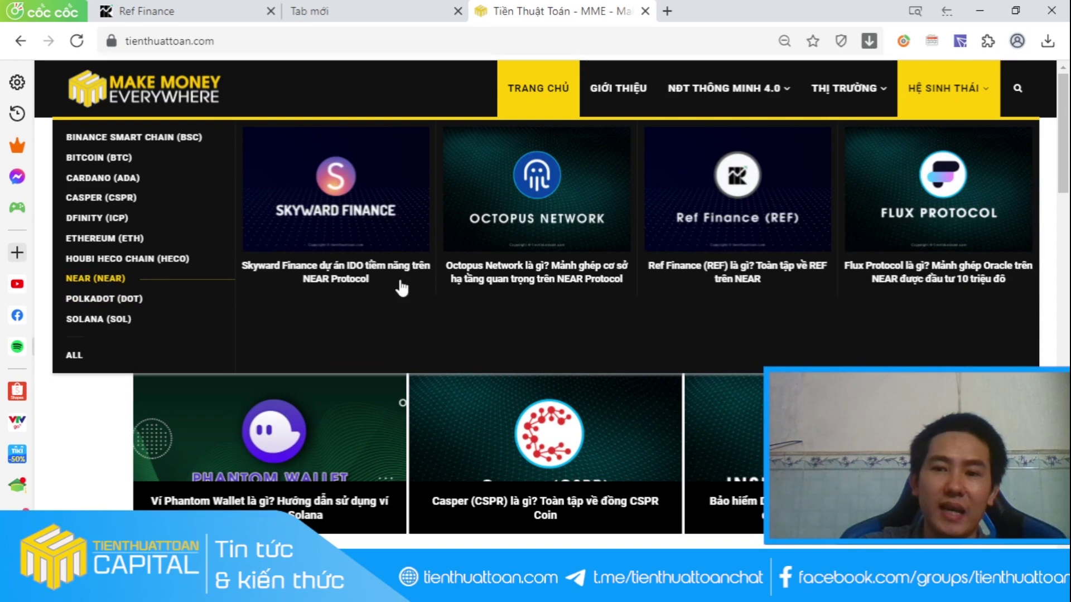
click(741, 178)
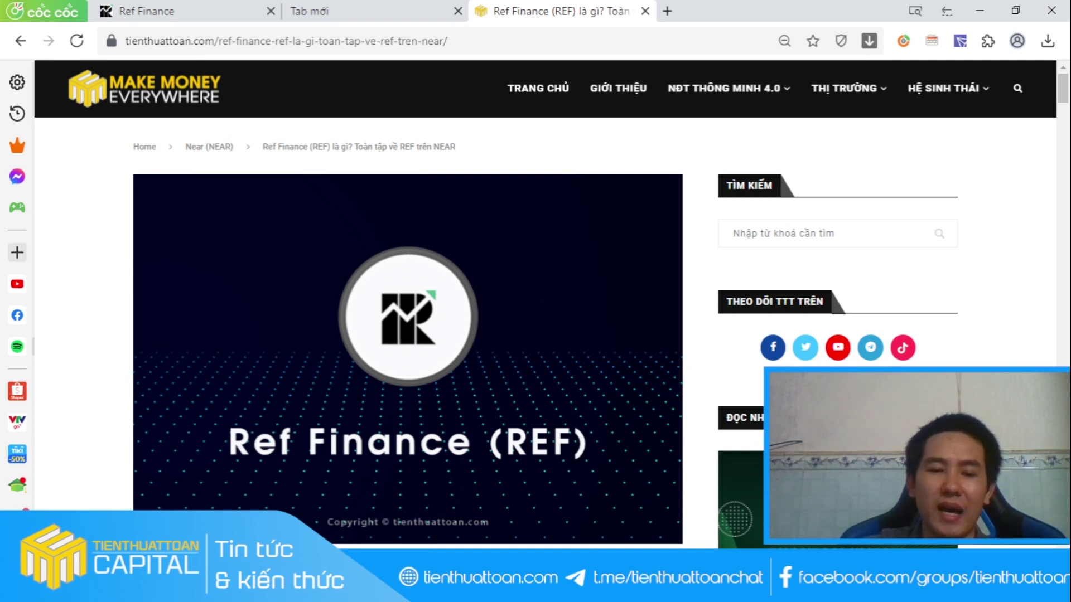
Step: Switch to the Ref Finance window showing the wNEAR/USDC Swap page
mouse_move(291, 592)
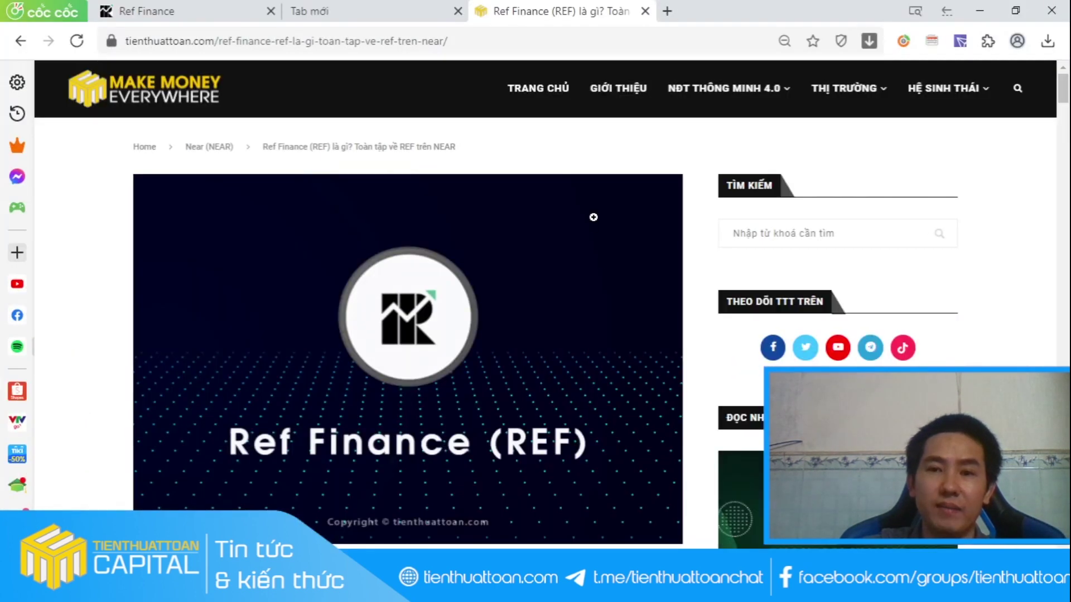
click(170, 12)
mouse_move(996, 86)
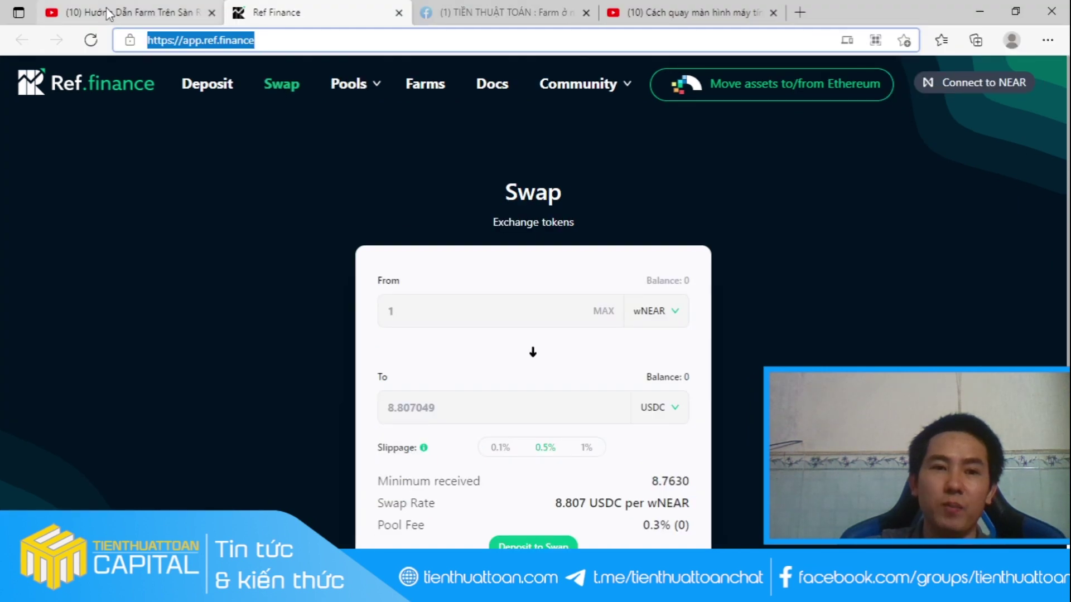
Step: Close the two YouTube tabs and bring up the Binance wallet window in Chrome
click(212, 12)
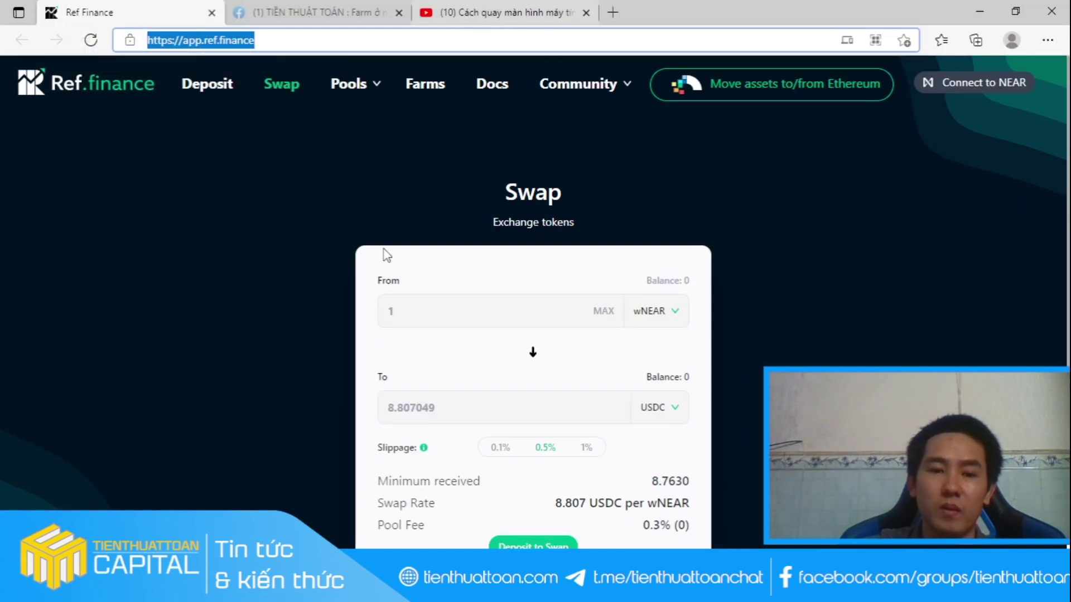
click(586, 13)
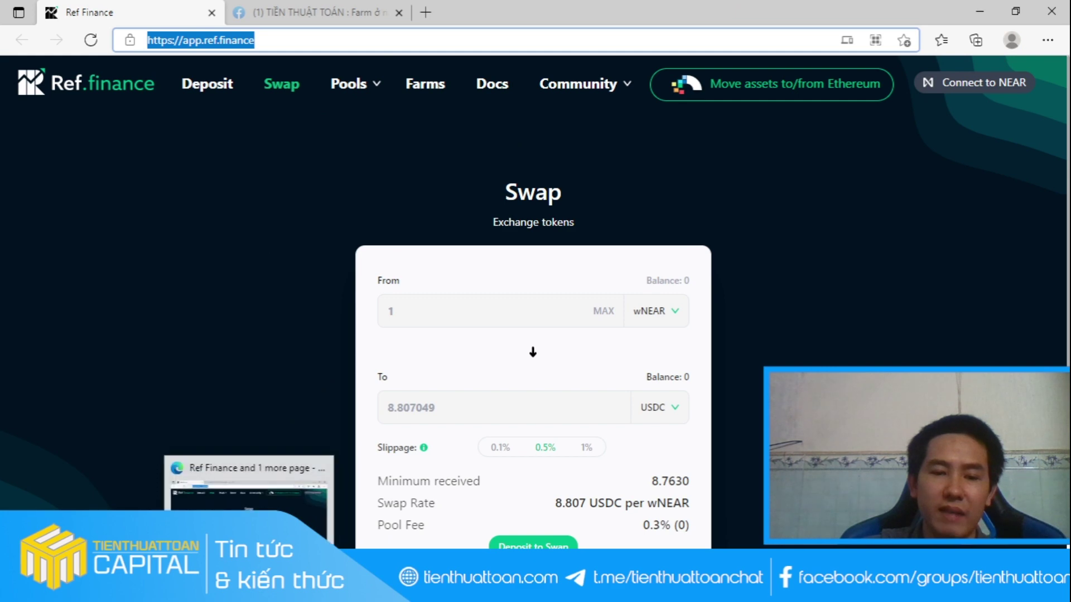
click(304, 491)
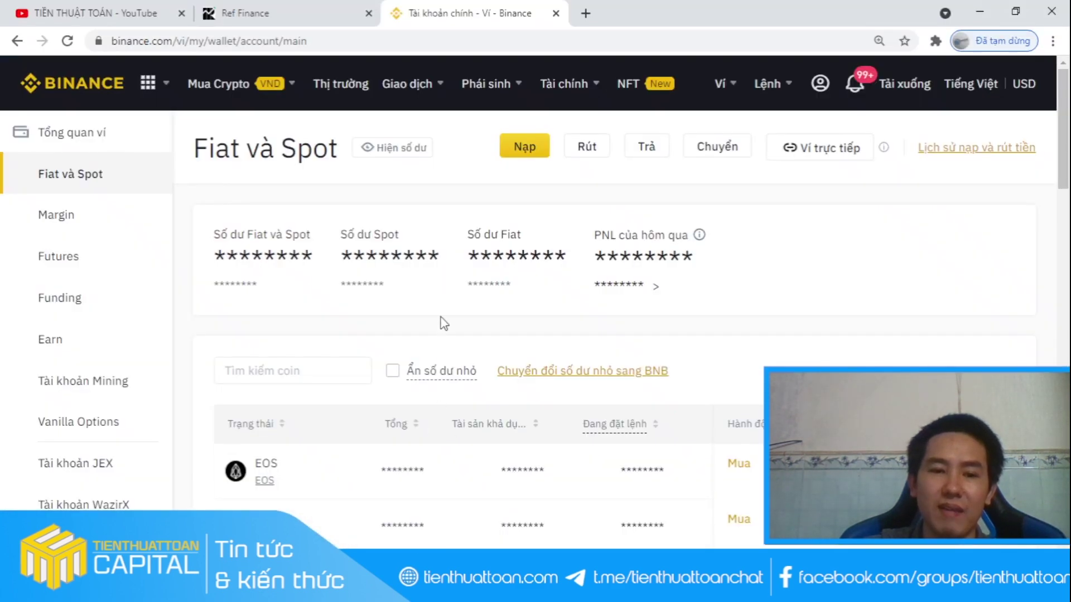
Step: Choose Nâng cao under Giao dịch to load Binance's advanced spot trading page
scroll(441, 323, down, 4)
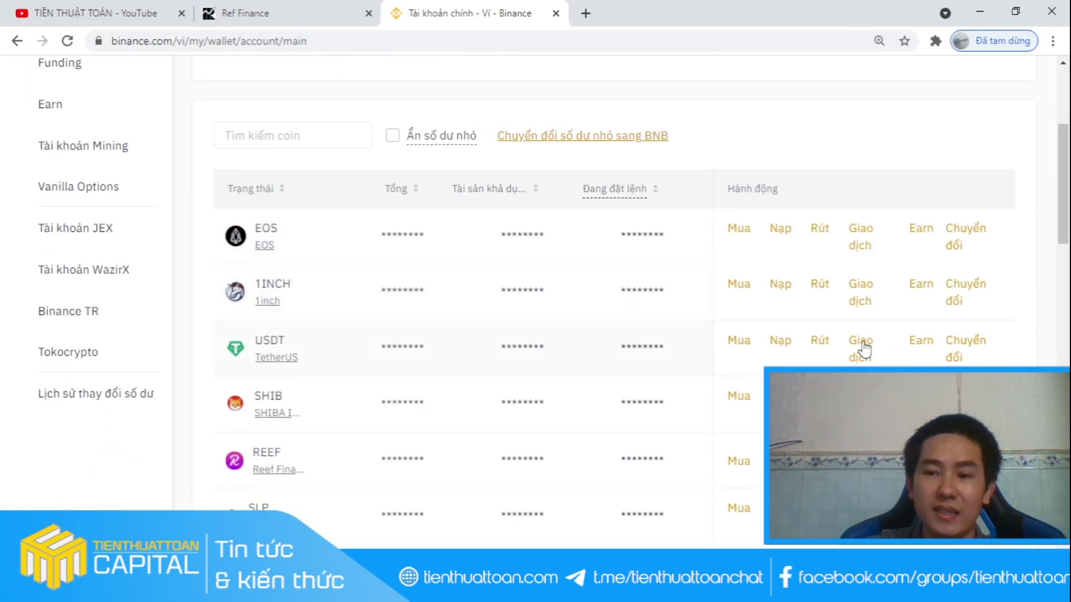
scroll(393, 344, up, 4)
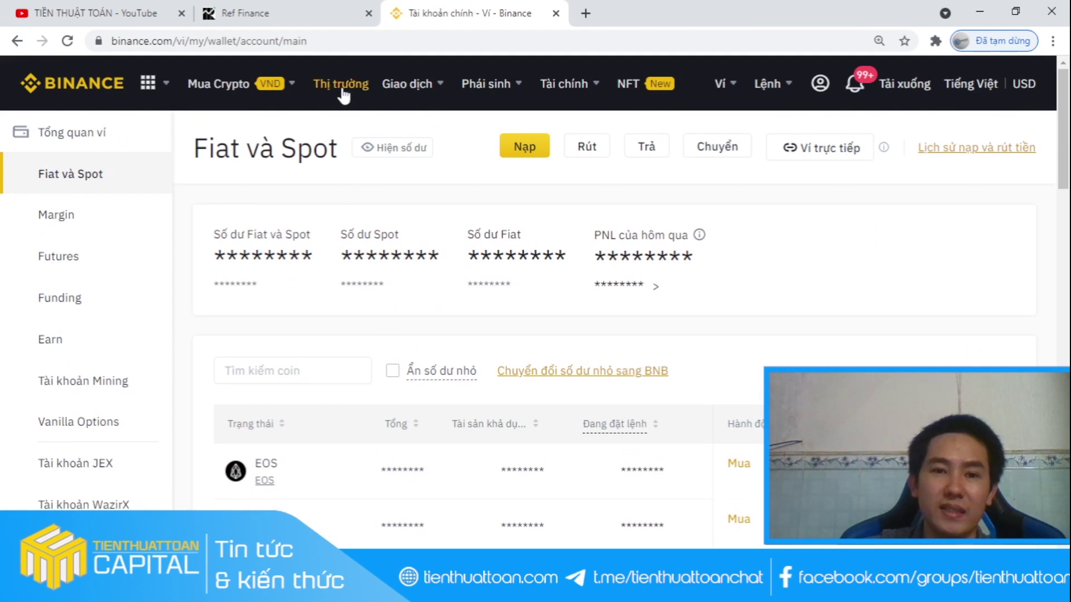
mouse_move(390, 84)
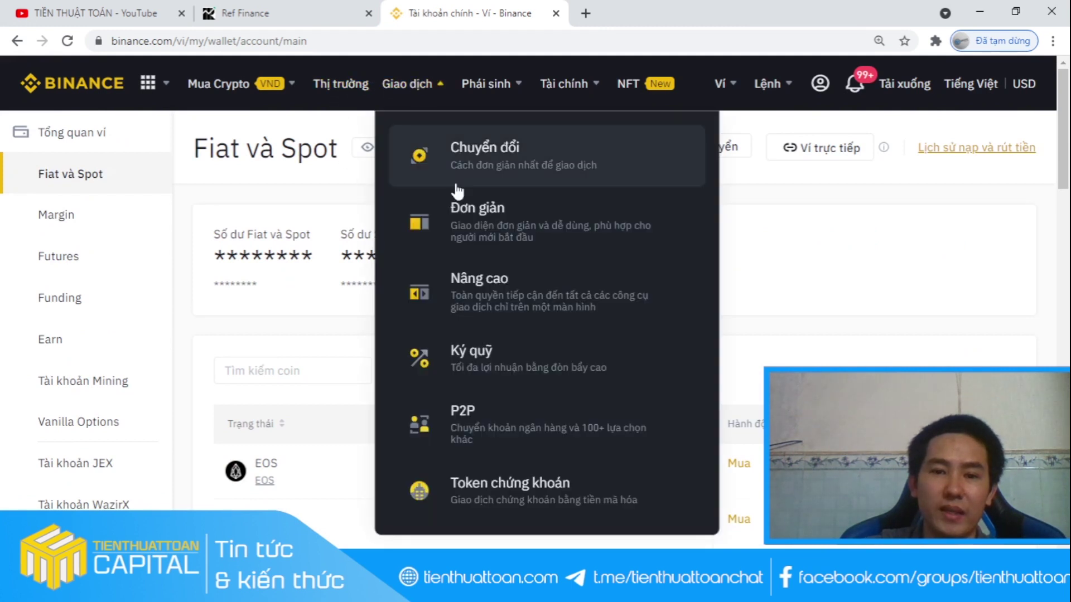
click(506, 294)
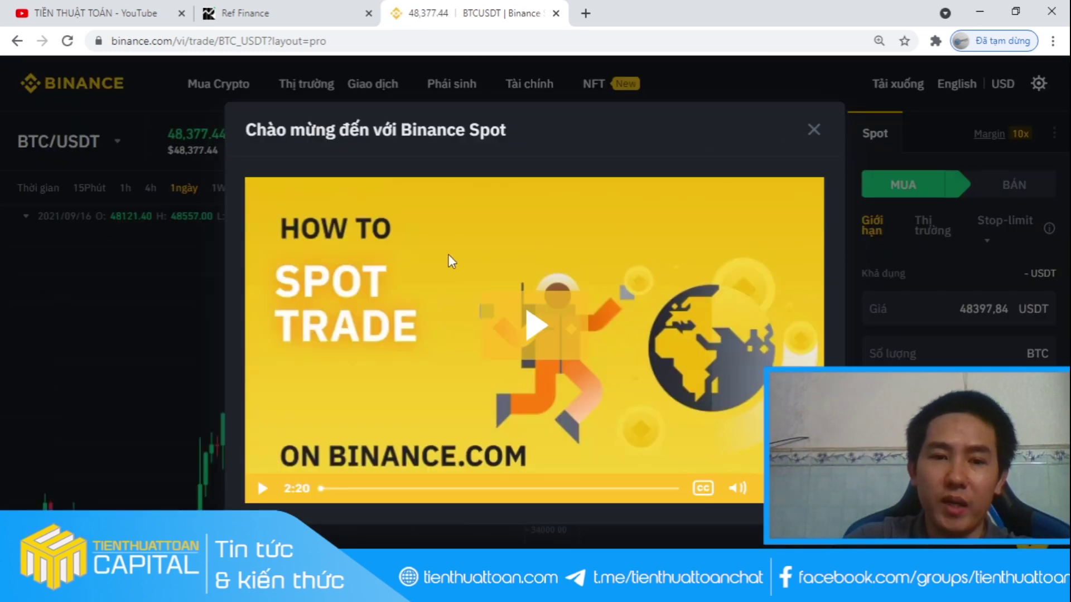
Step: Dismiss the welcome video and tips, then switch the market to NEAR/USDT
key(Escape)
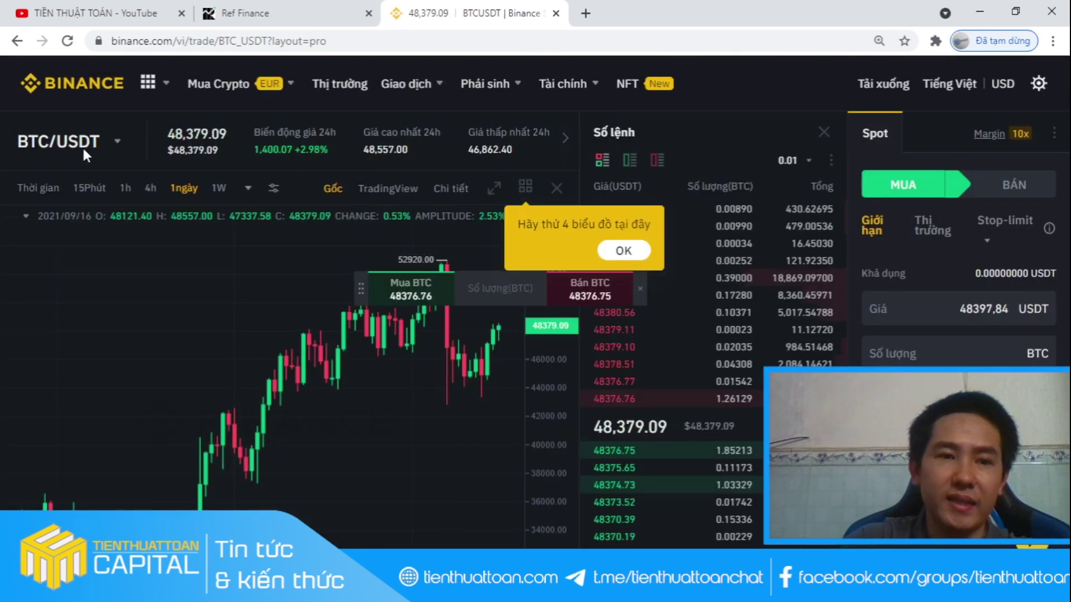
mouse_move(86, 155)
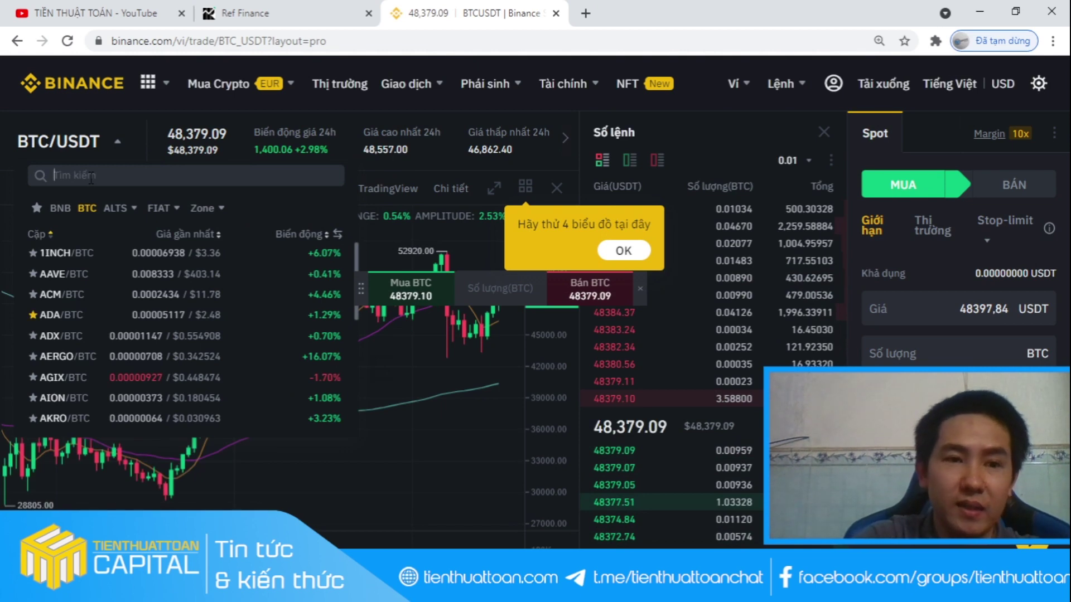
text(near)
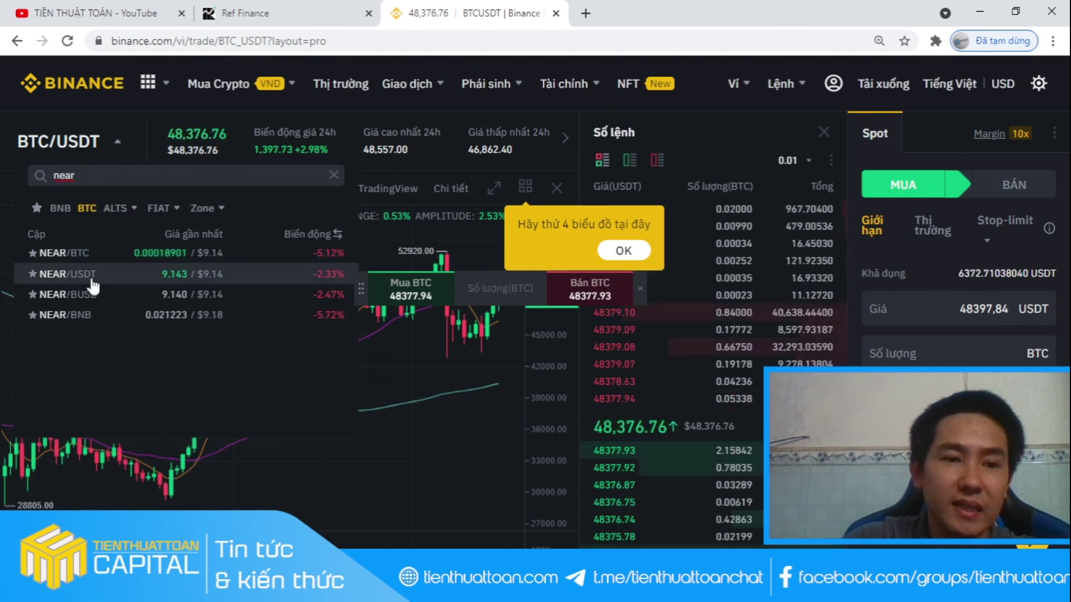
click(81, 275)
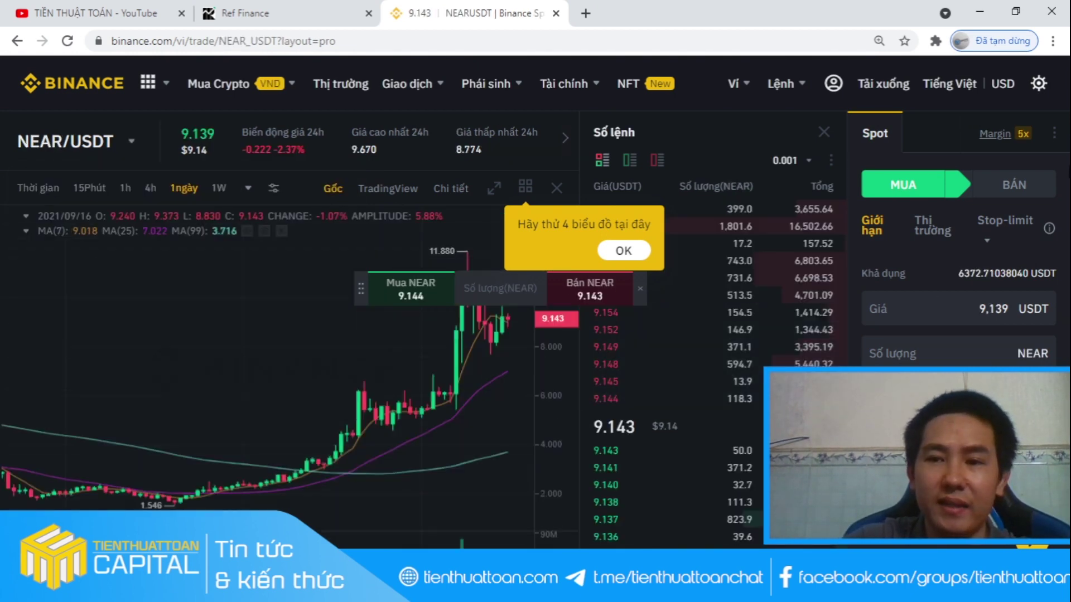
click(624, 250)
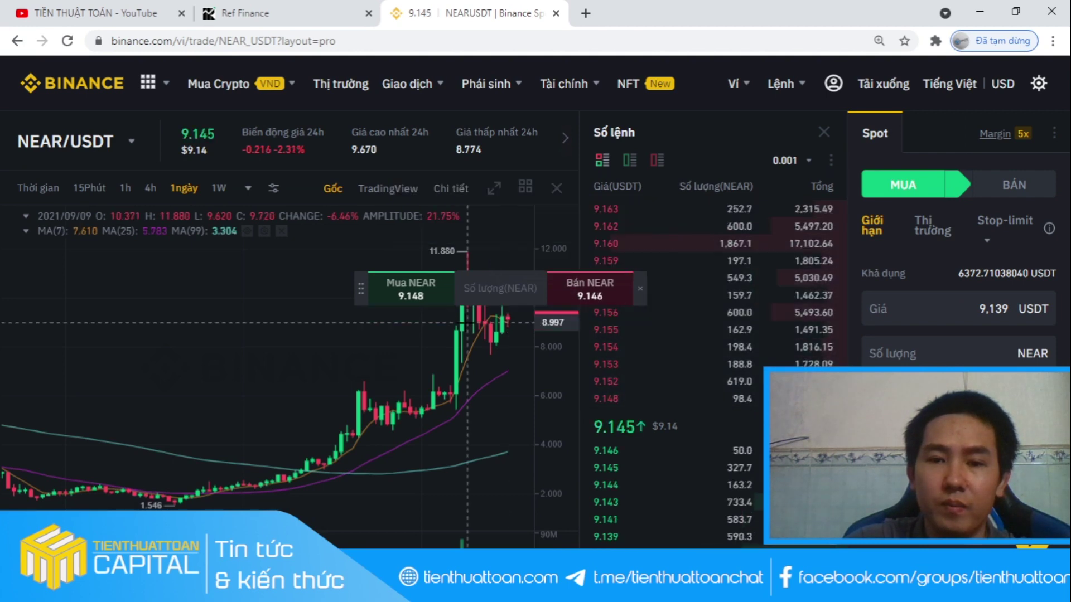
click(499, 295)
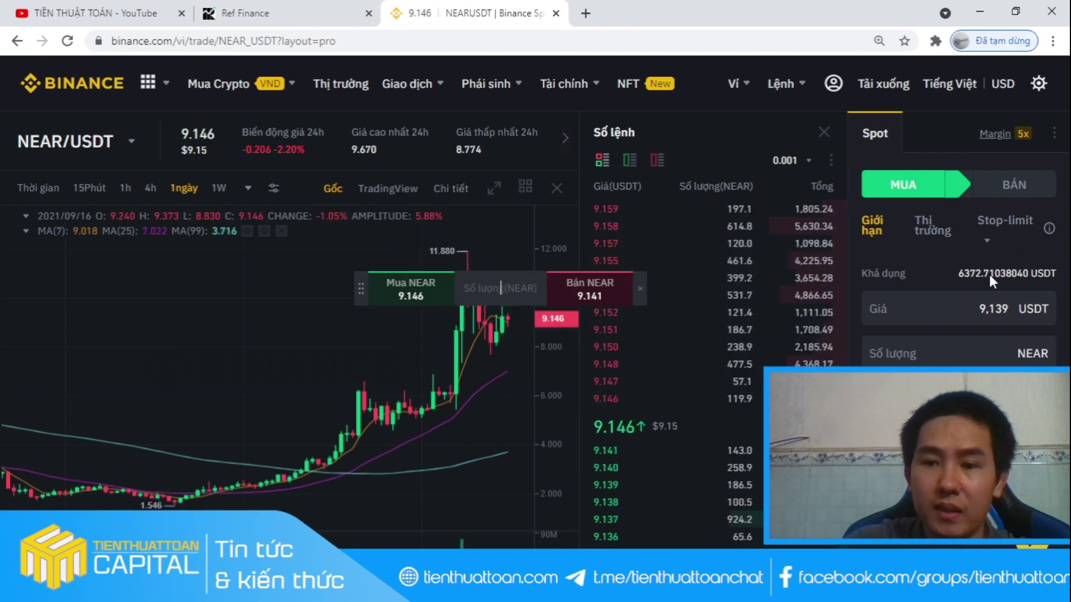
Step: Place a limit buy at 9,149 with a 5000 USDT total for 546,5 NEAR
scroll(990, 279, down, 3)
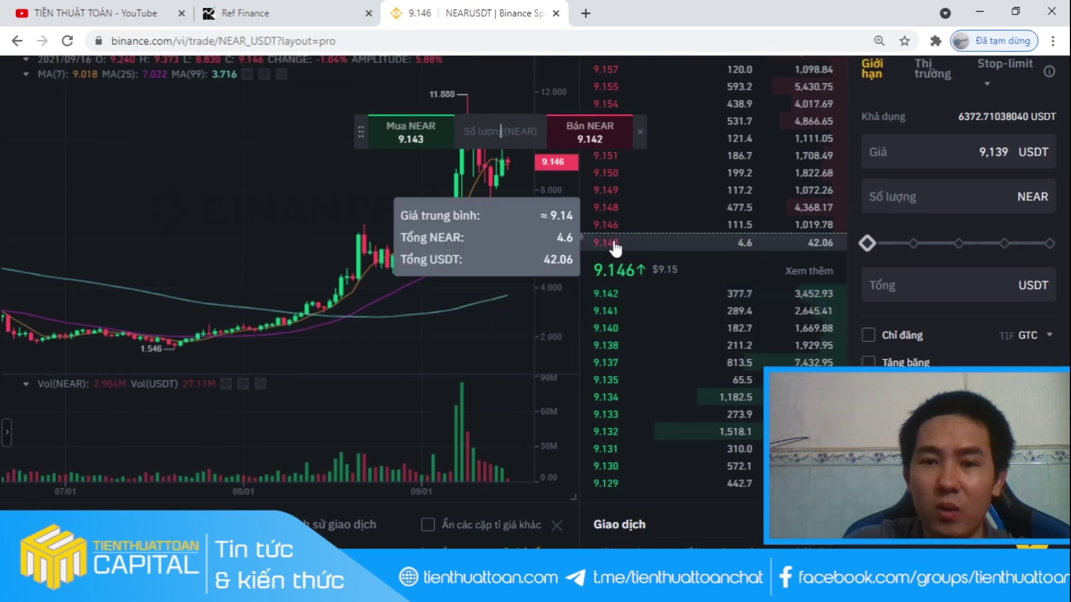
click(615, 247)
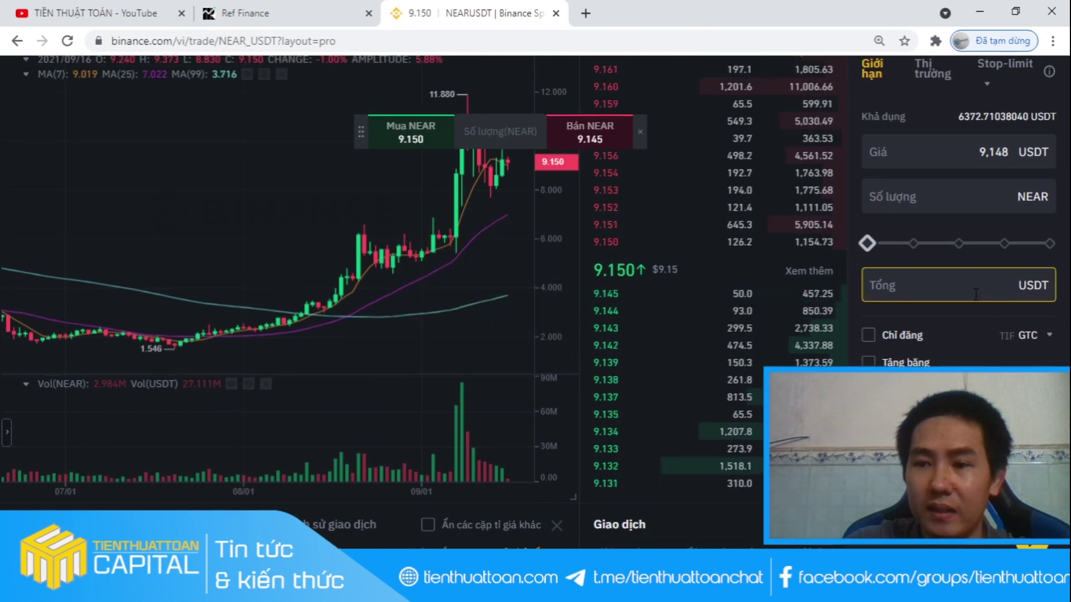
click(970, 290)
text(5)
scroll(965, 287, up, 1)
text(000)
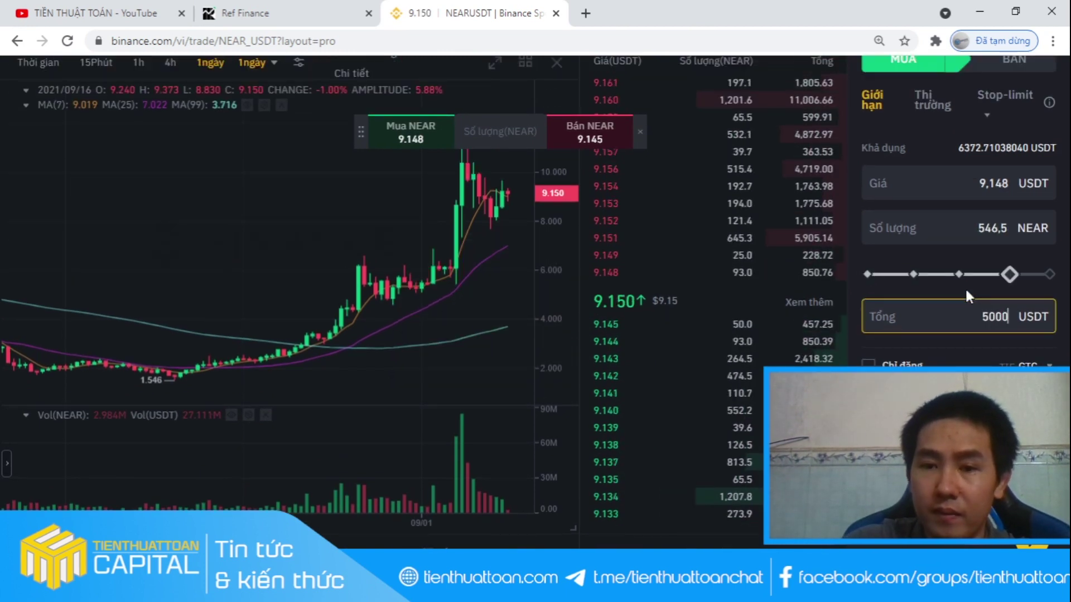
click(768, 273)
drag(953, 317, 1048, 322)
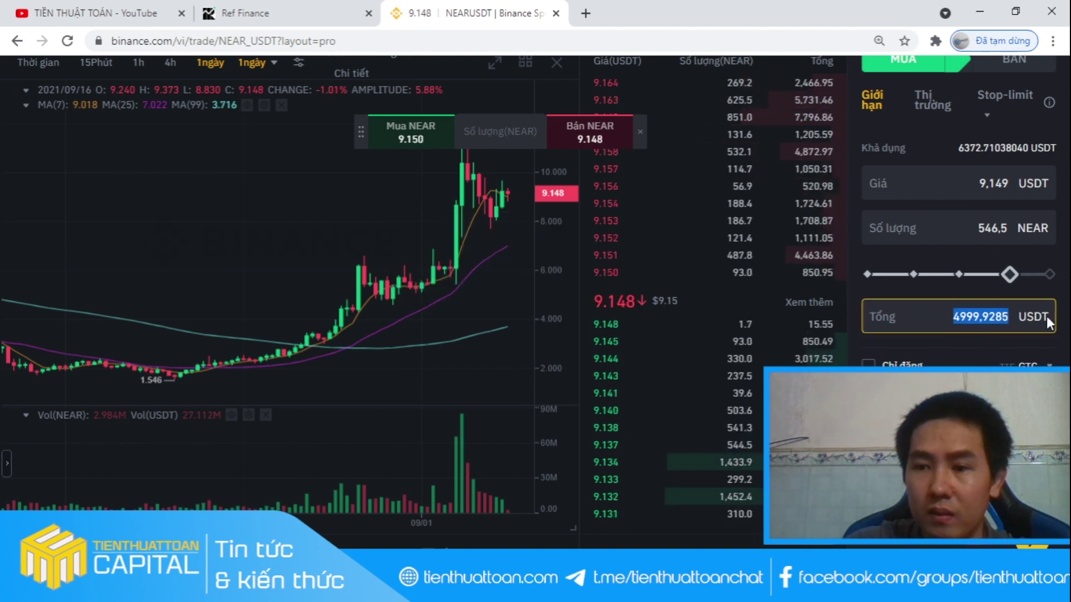
text(5000)
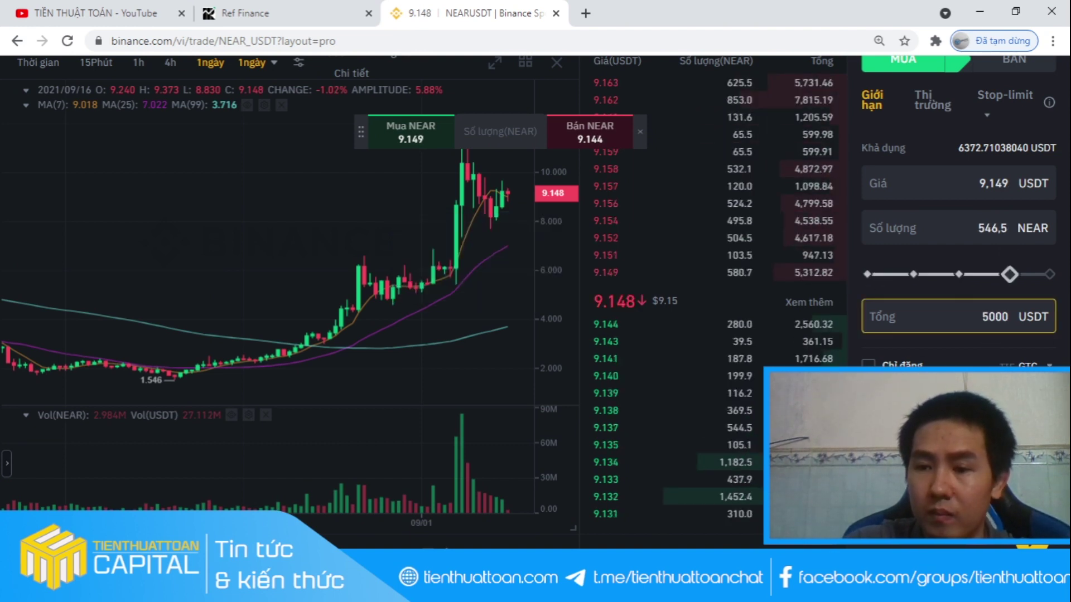
click(959, 399)
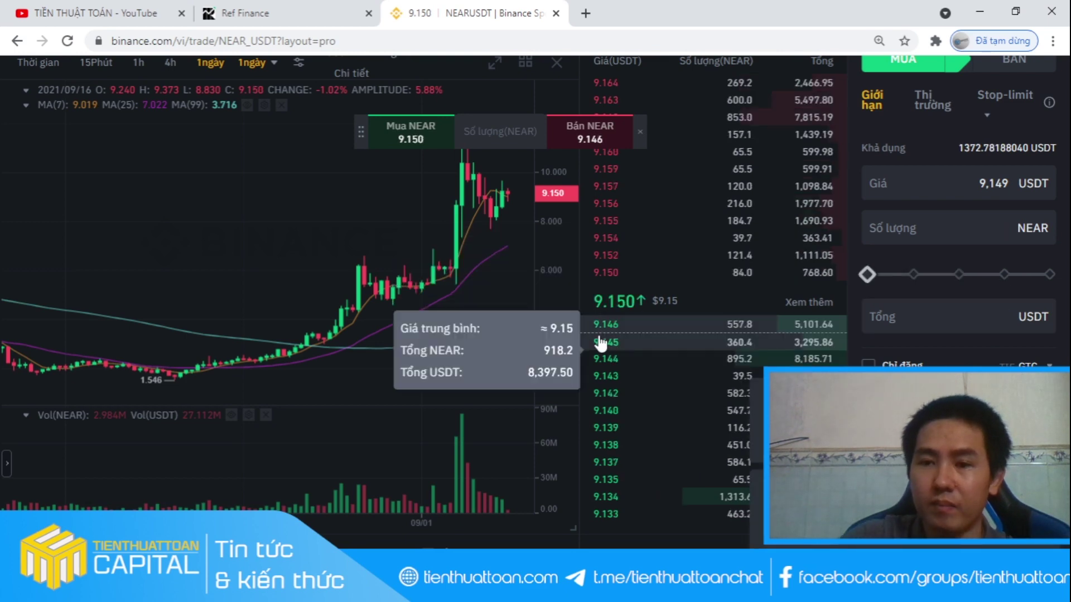
scroll(600, 343, down, 4)
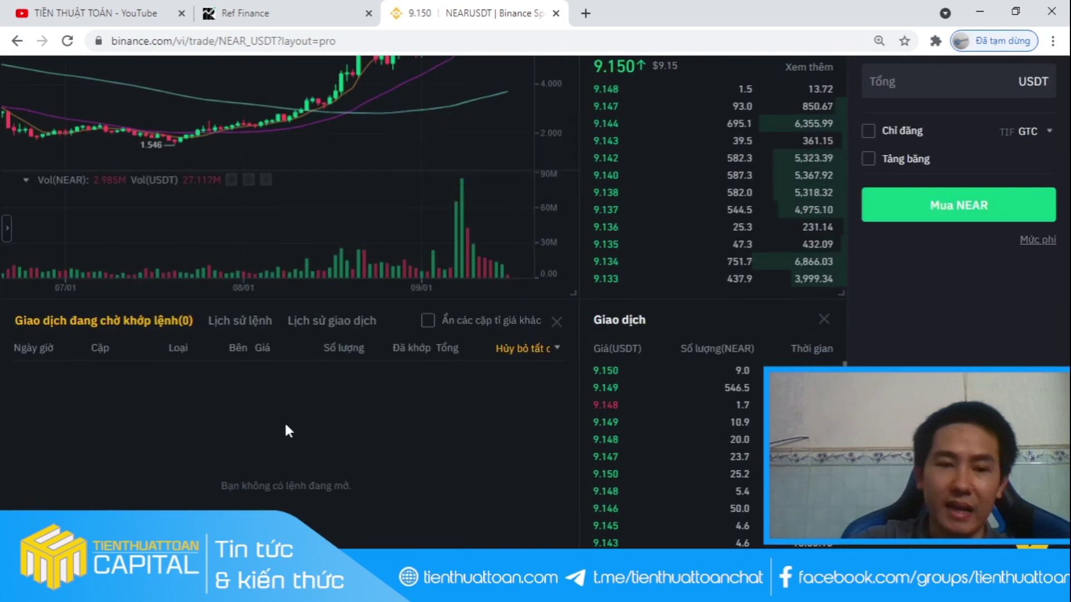
Step: Review the Lịch sử giao dịch tab listing the NEAR/USDT buys filled at 9.149
click(330, 321)
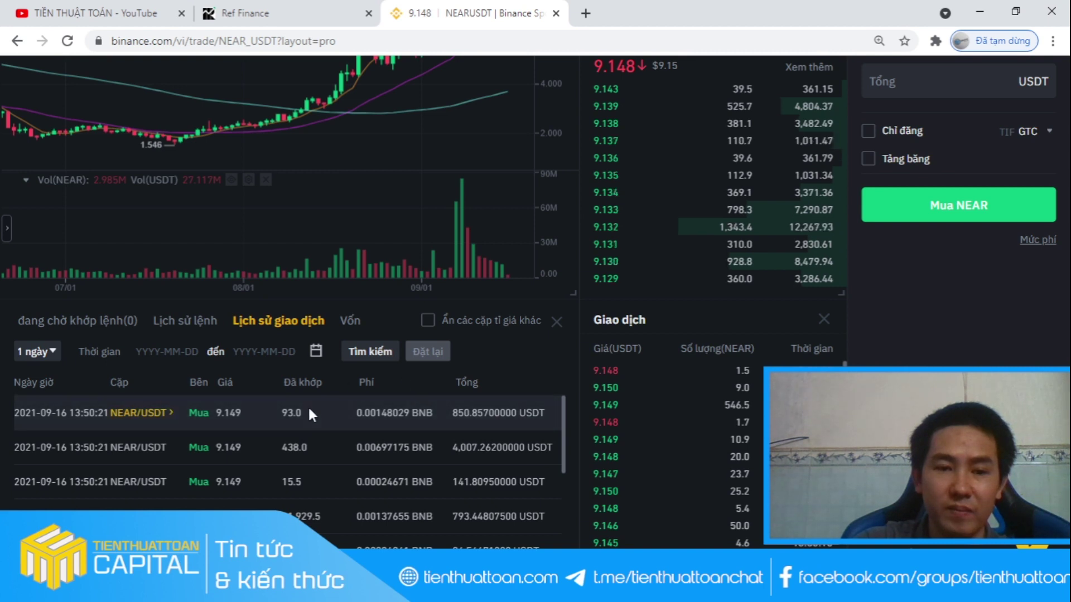
click(76, 328)
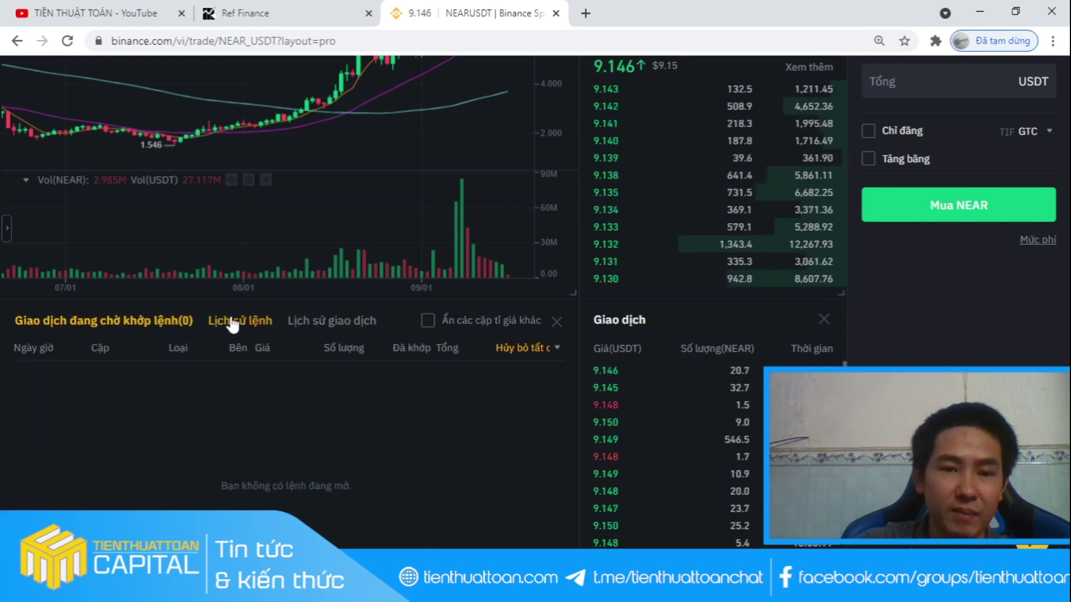
click(331, 321)
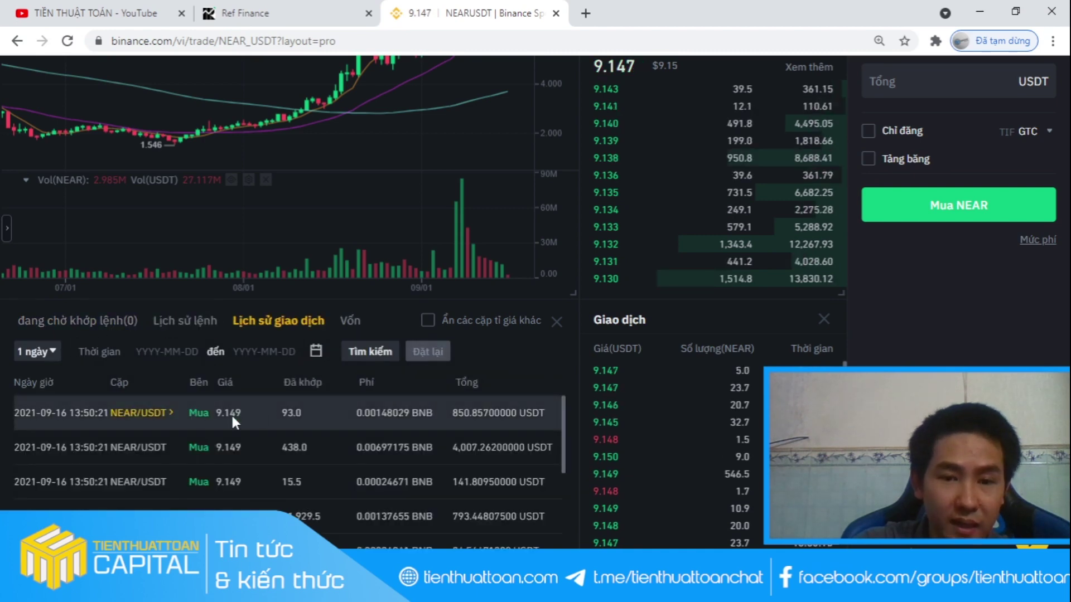
scroll(531, 336, up, 7)
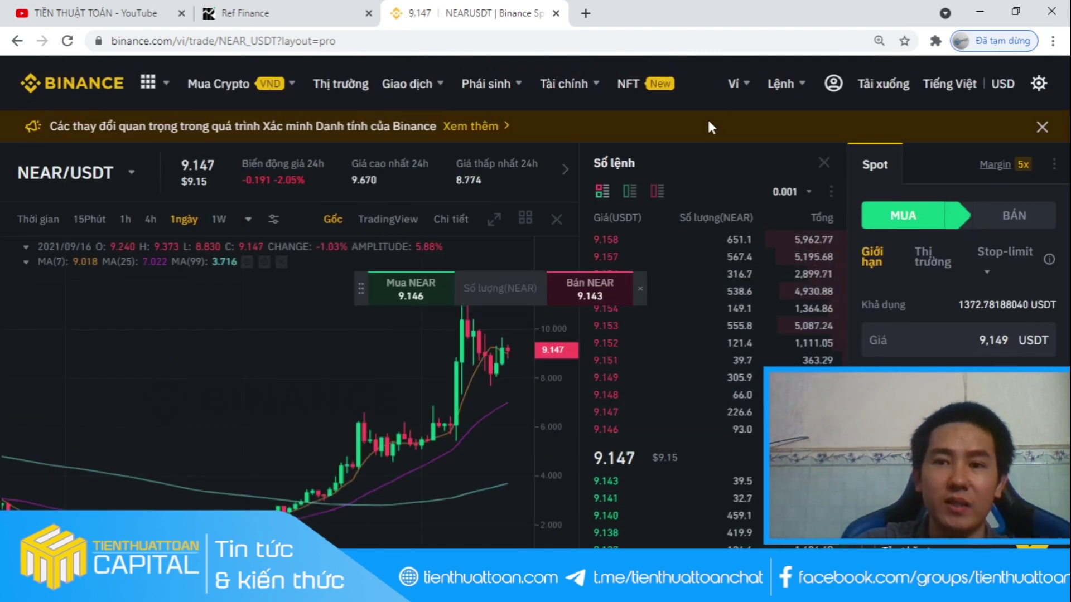
Step: Open the NEAR withdrawal page from the Fiat và Spot wallet's NEAR row
mouse_move(733, 83)
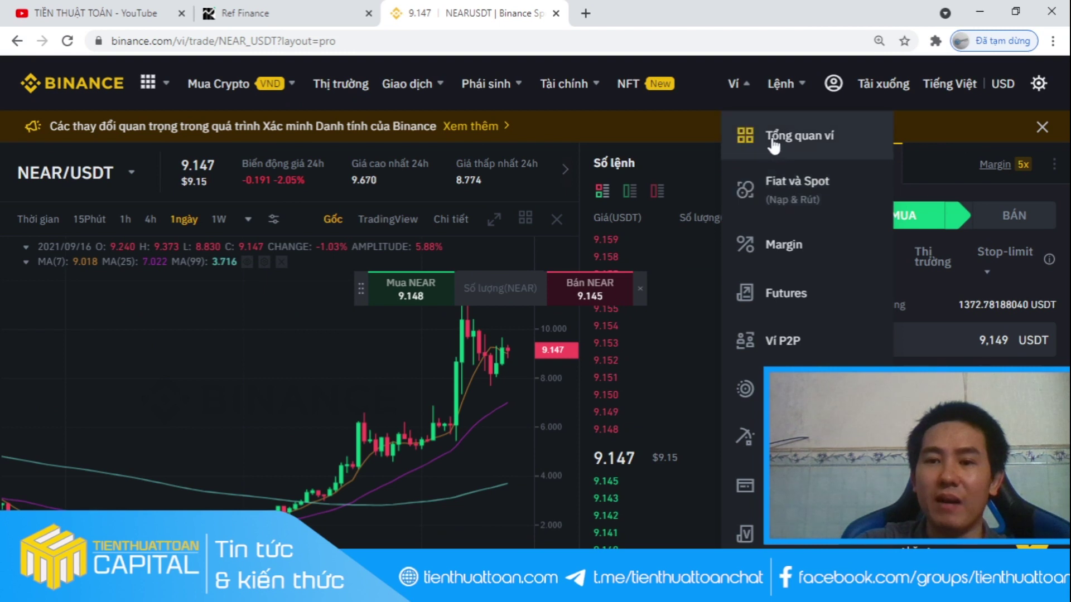
click(793, 189)
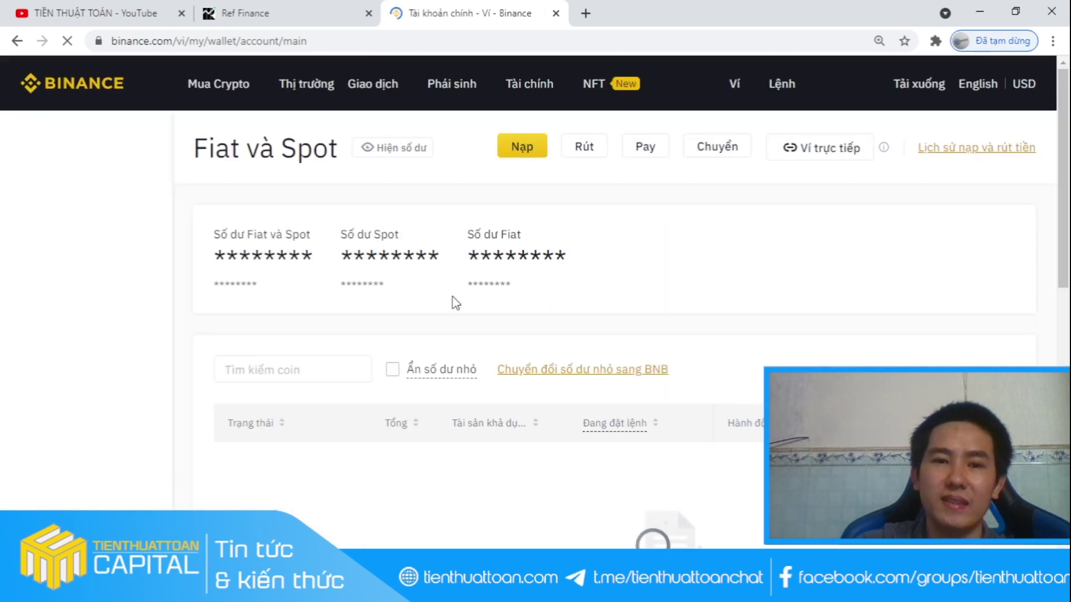
scroll(424, 391, down, 4)
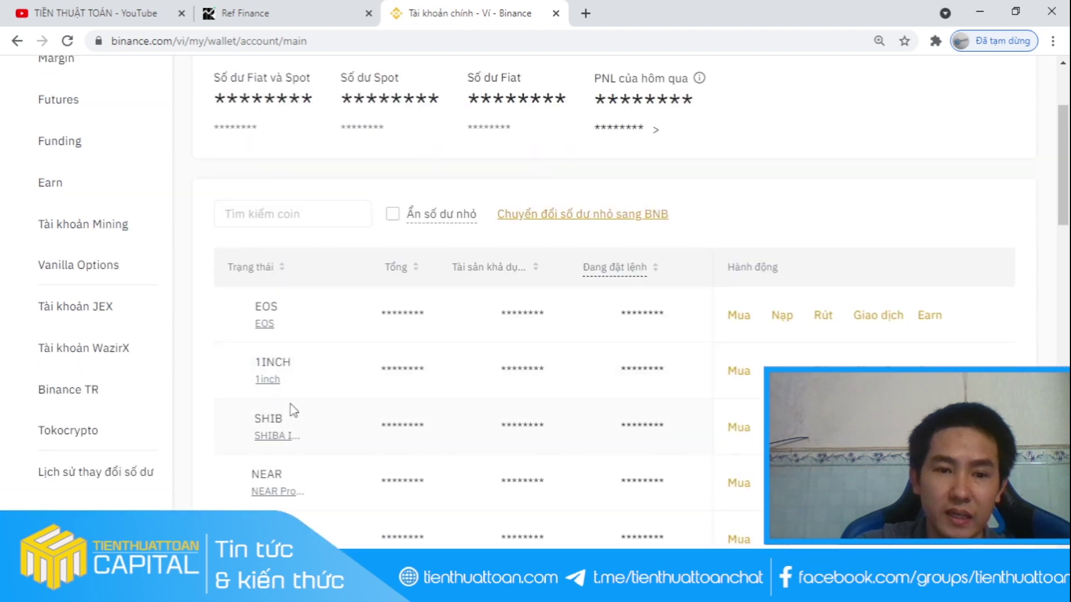
scroll(290, 441, down, 1)
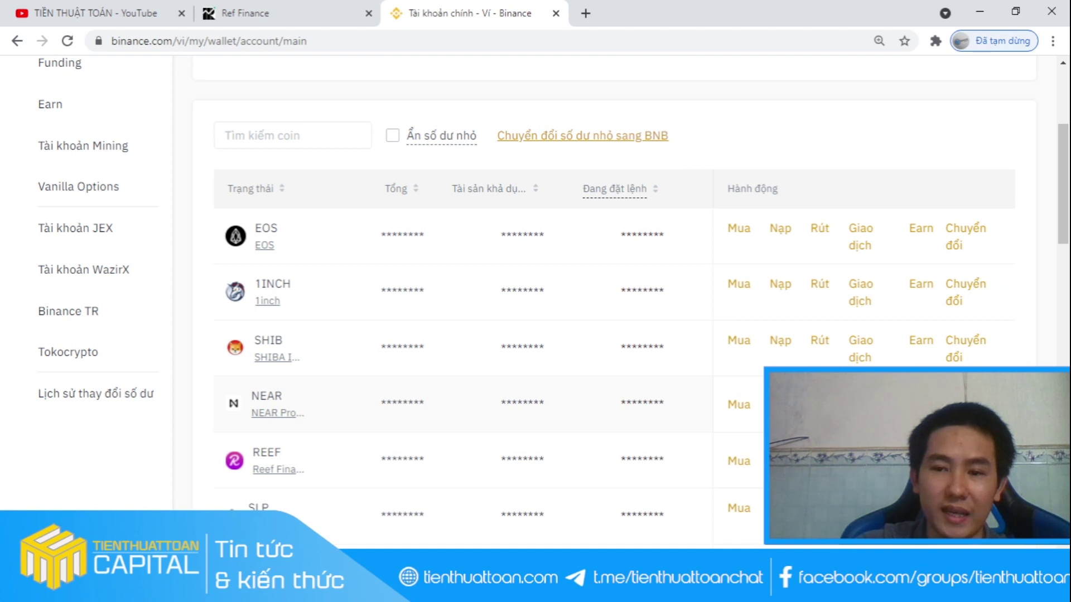
click(818, 403)
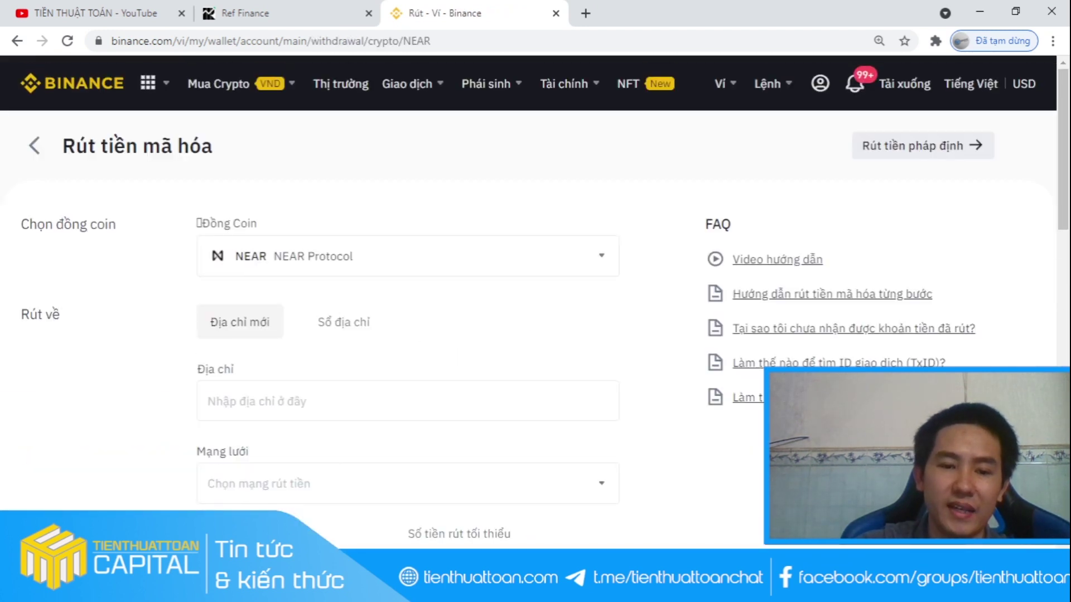
Step: Check the Ref Finance account page showing a 2 wNEAR balance
key(alt+Tab)
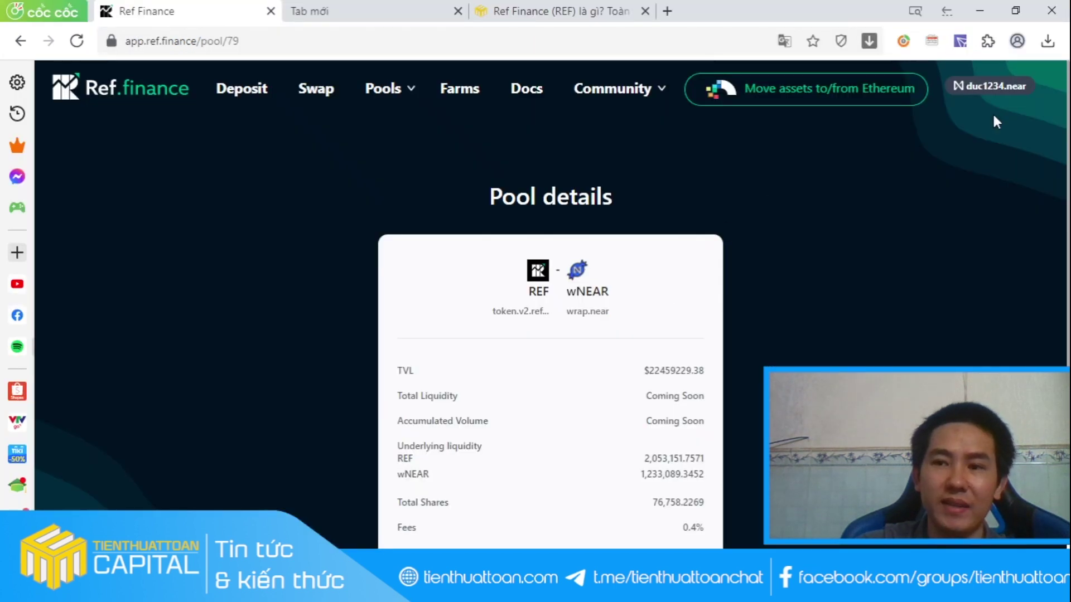
mouse_move(1002, 94)
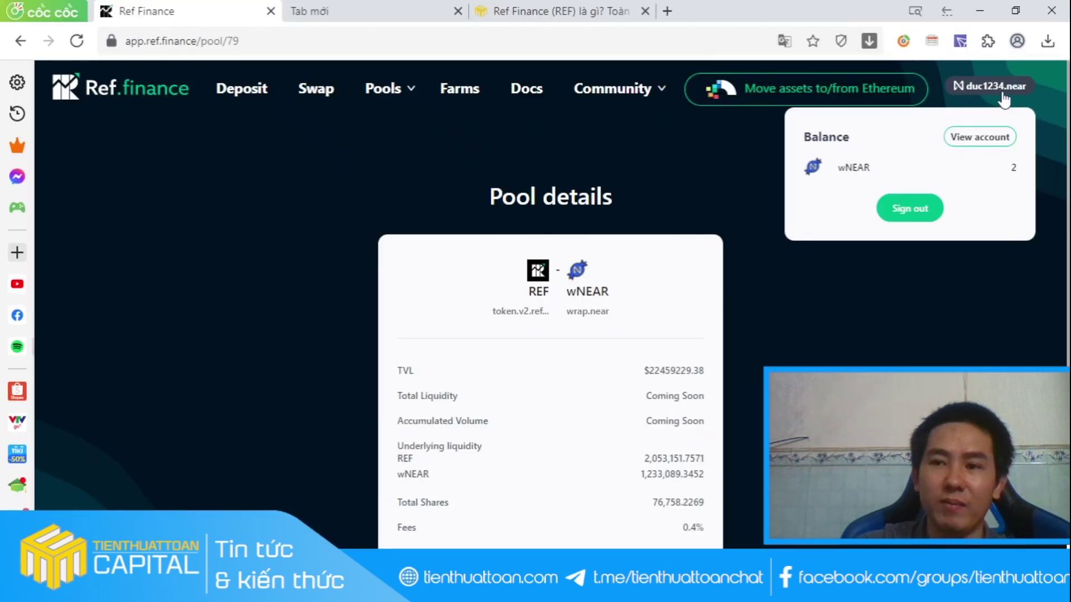
click(978, 139)
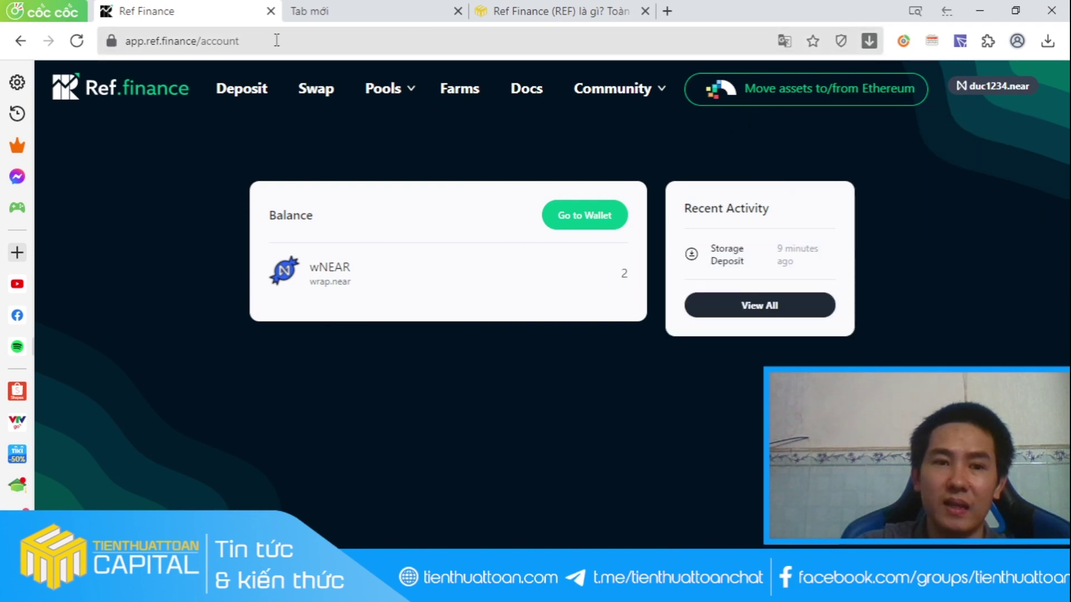
Step: Open wallet.near.org in the new tab via address bar suggestions
click(364, 9)
text(ref)
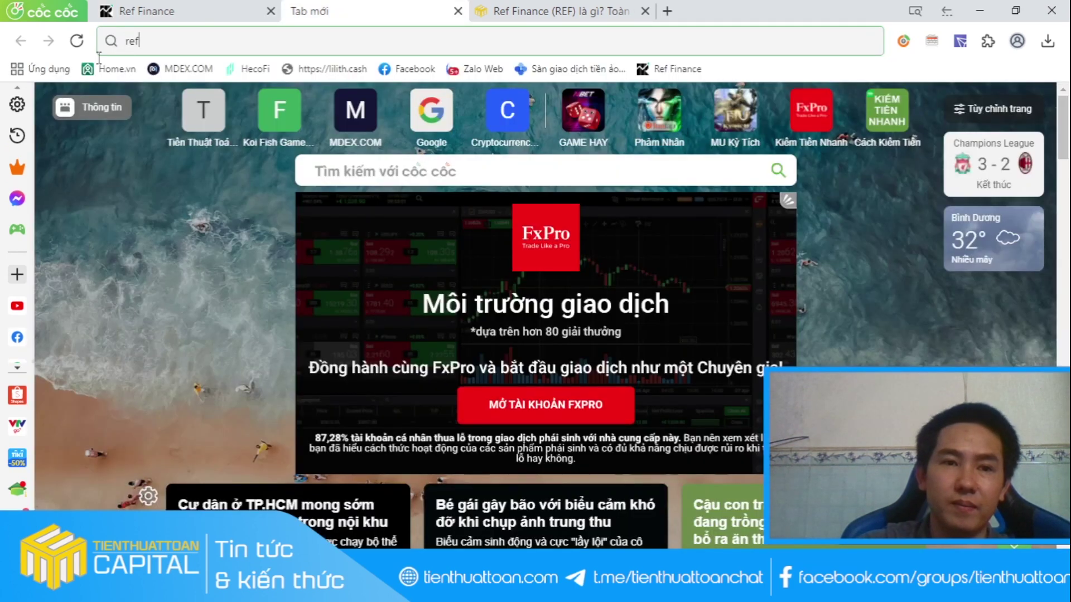
key(ctrl+a)
key(BackSpace)
text(ne)
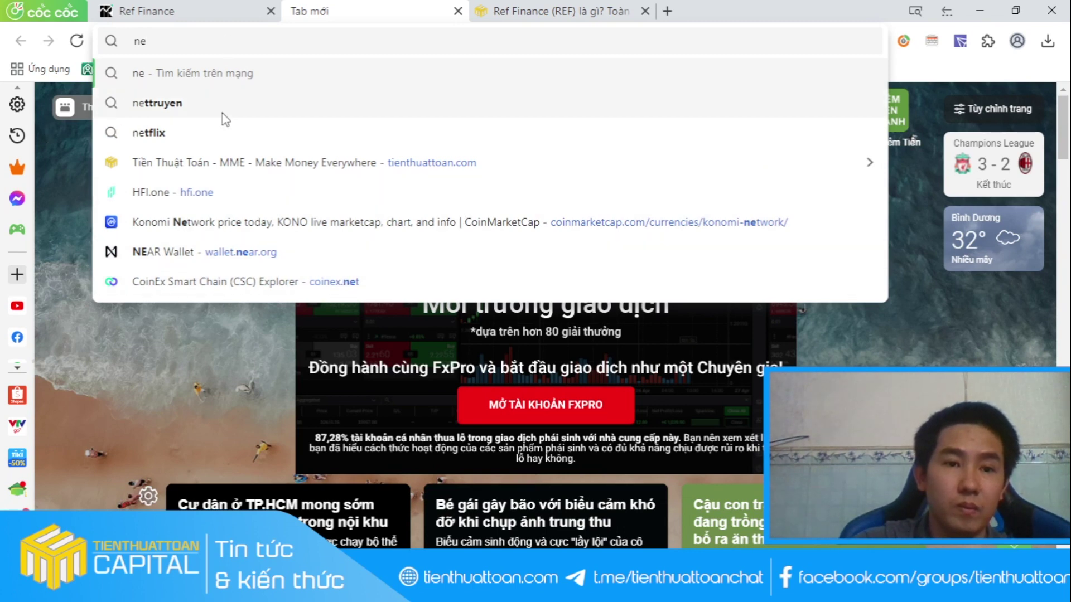
click(245, 252)
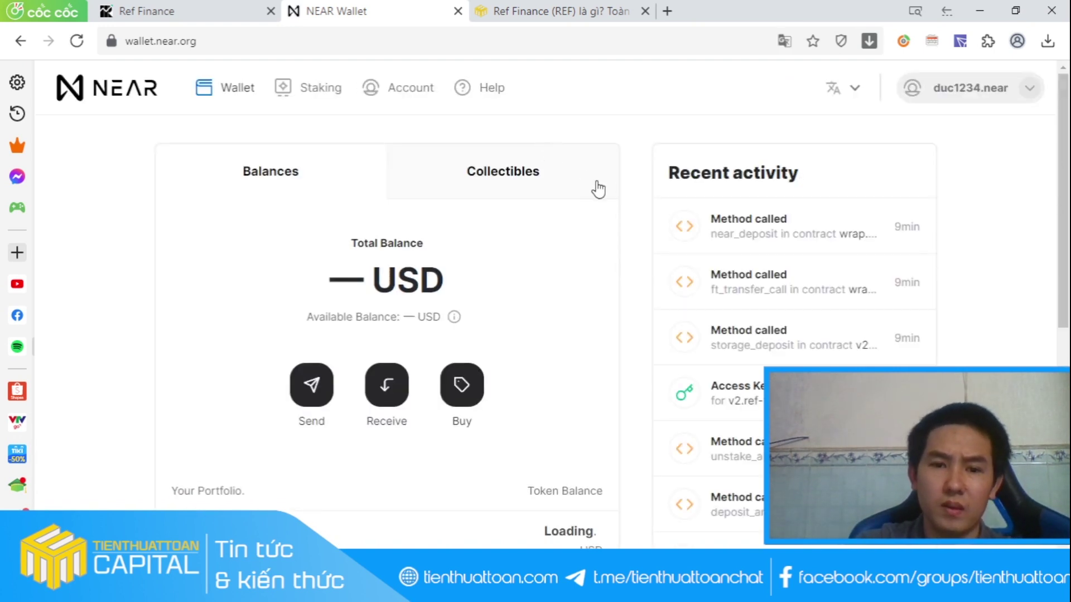
Step: Copy the wallet's Account ID from NEAR Wallet's Receive page
click(386, 390)
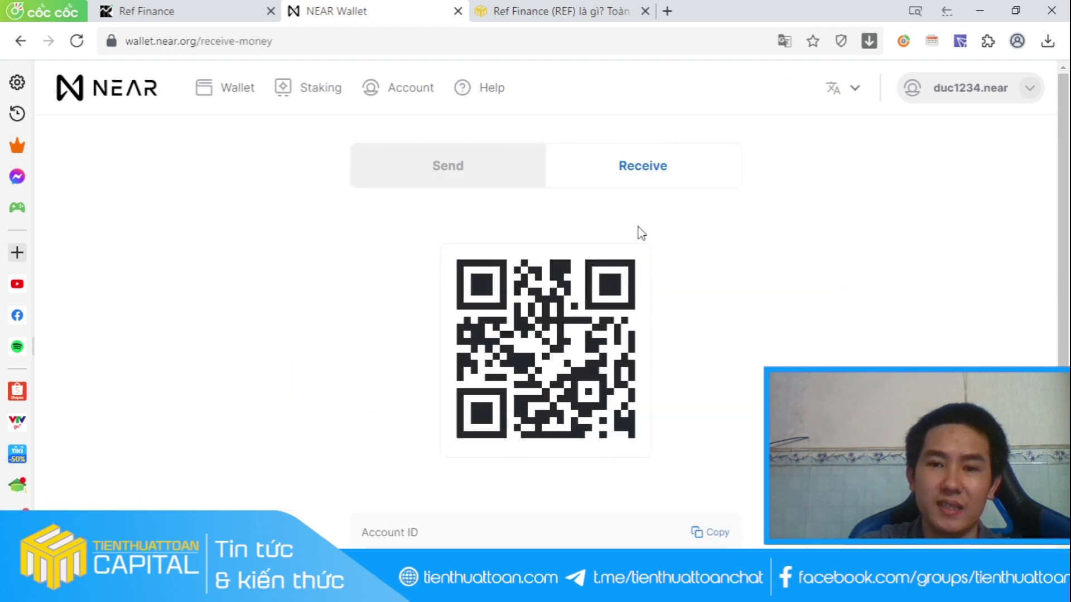
scroll(641, 233, down, 3)
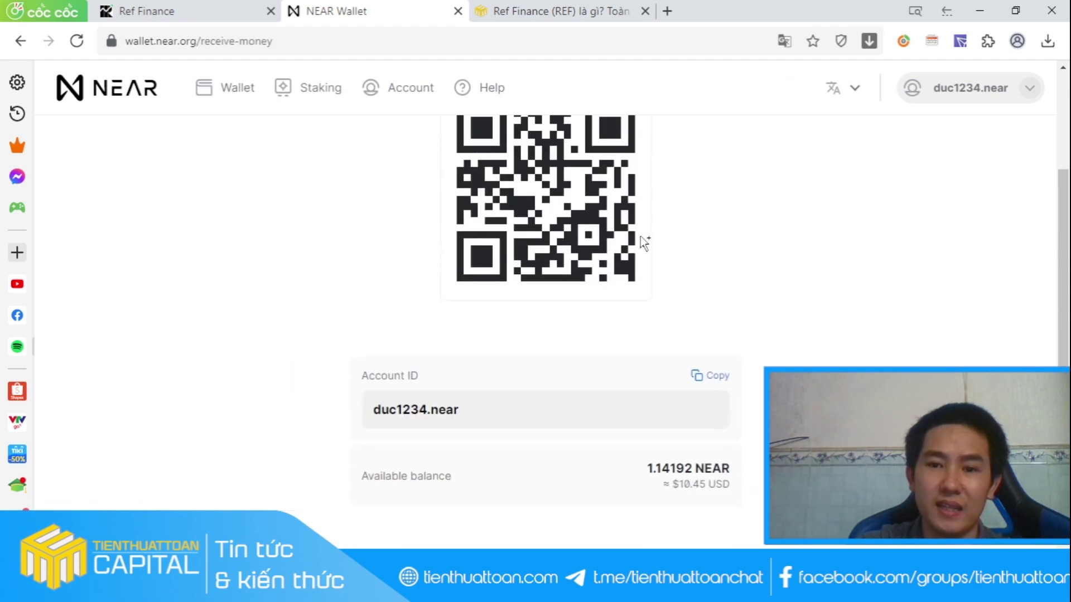
click(718, 375)
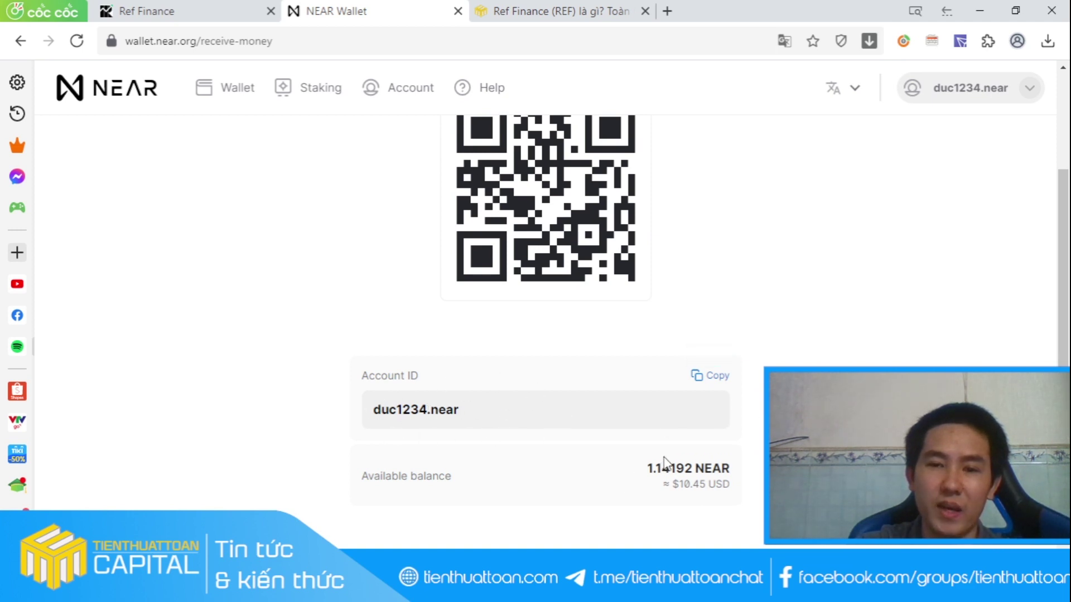
scroll(664, 461, up, 3)
scroll(645, 424, down, 3)
click(718, 377)
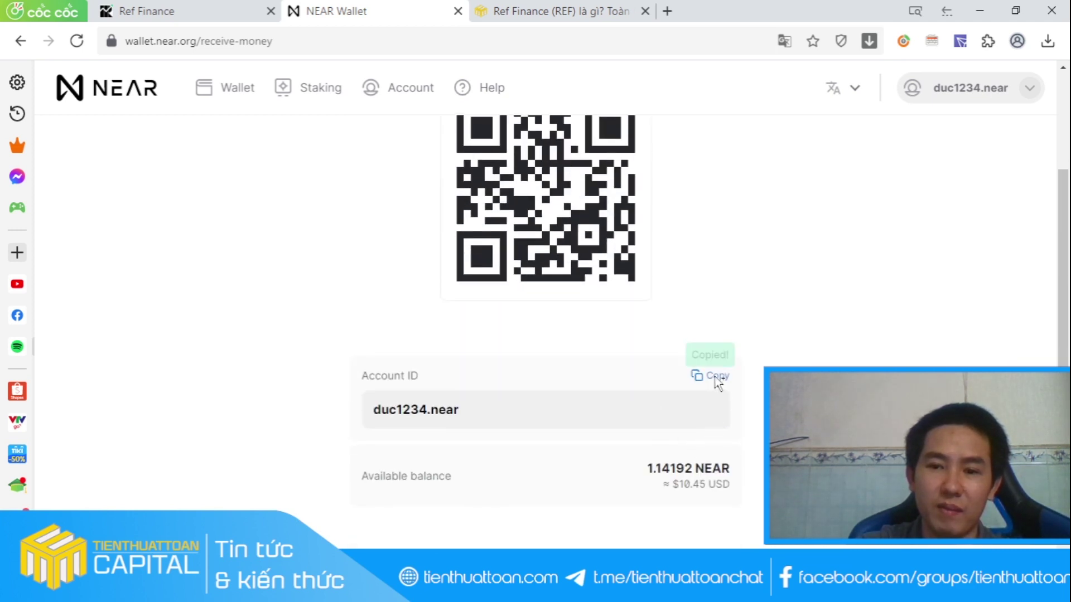
scroll(625, 318, up, 3)
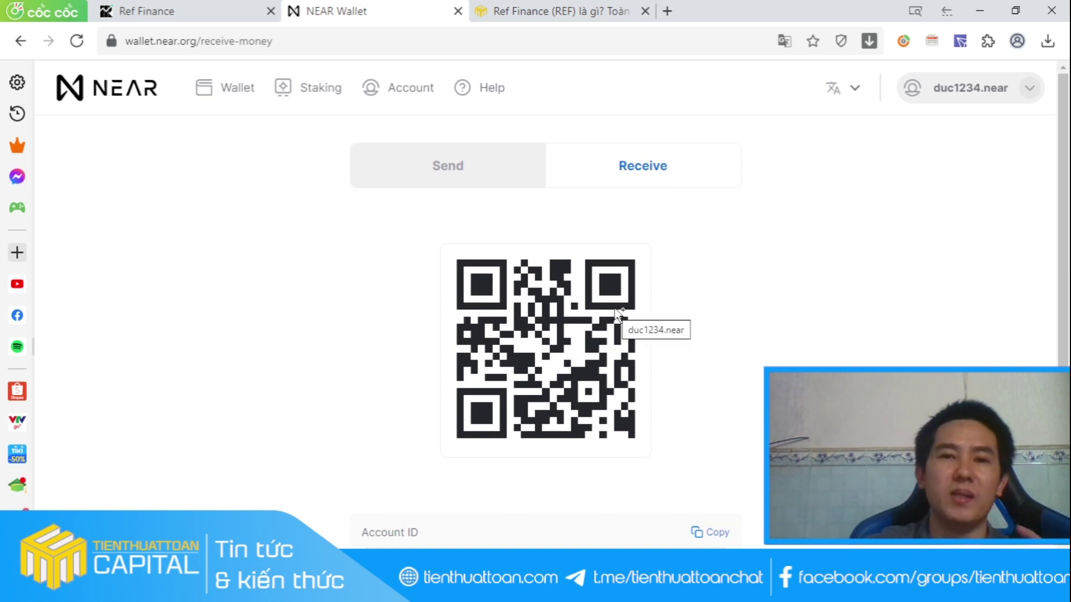
Step: Paste the NEAR account ID as the withdrawal address and fill the maximum 548.24156400 NEAR
key(alt+Tab)
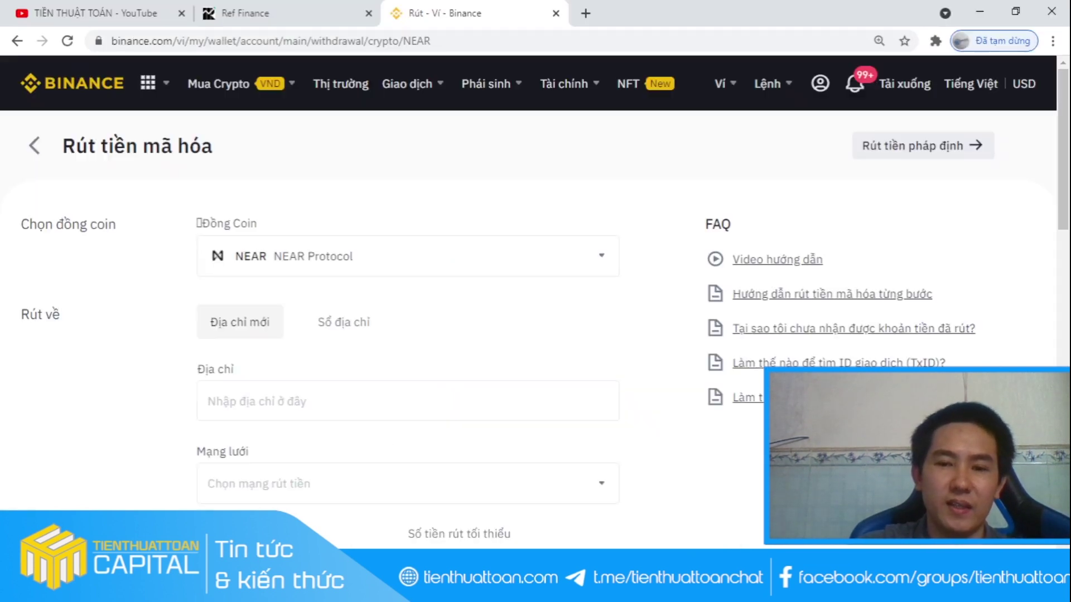
click(245, 400)
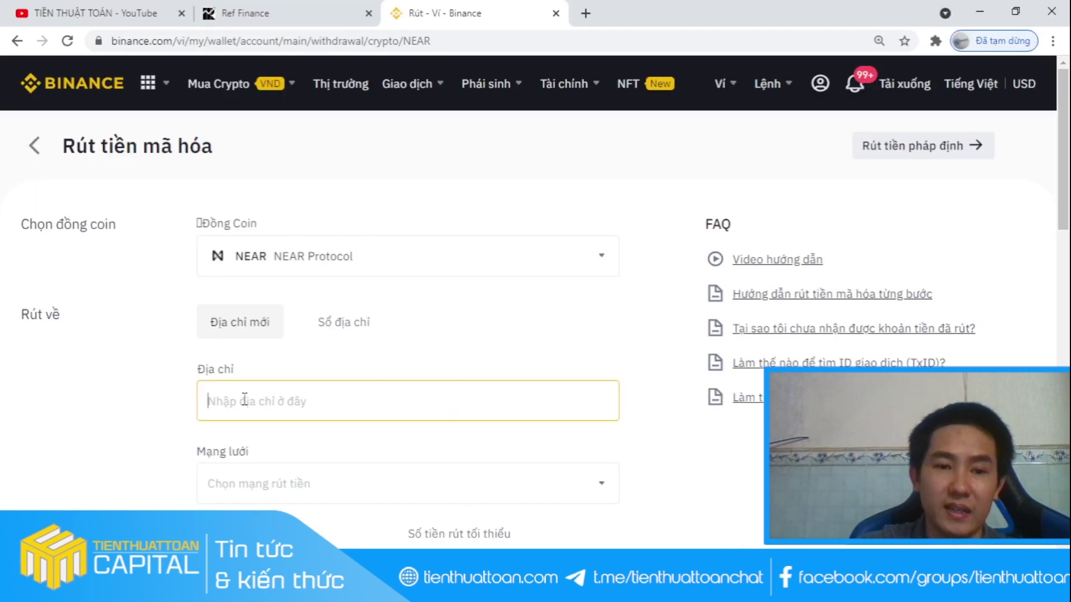
key(ctrl+v)
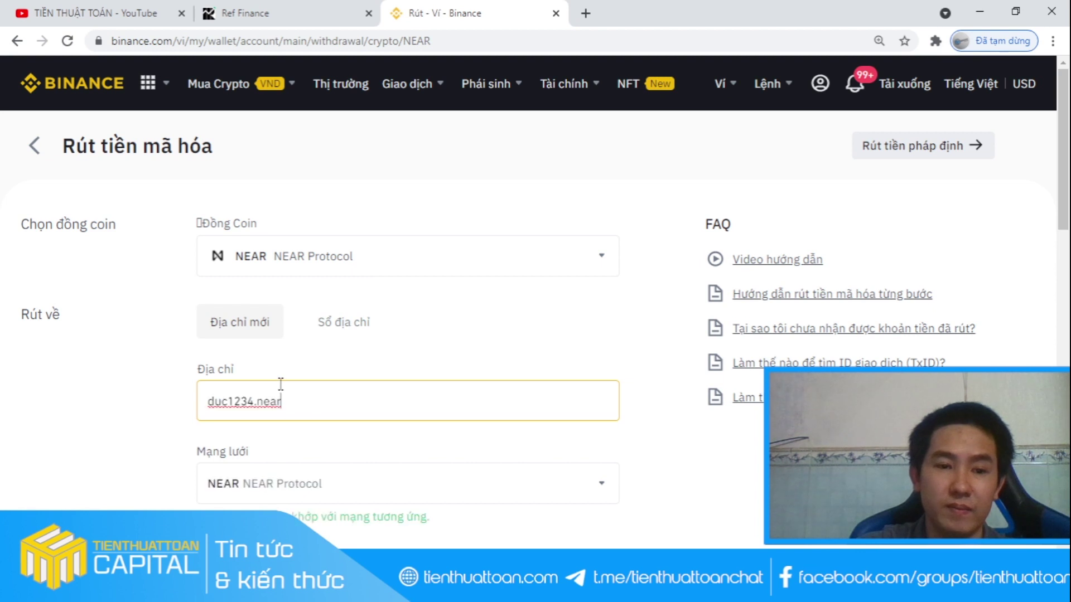
scroll(281, 384, down, 4)
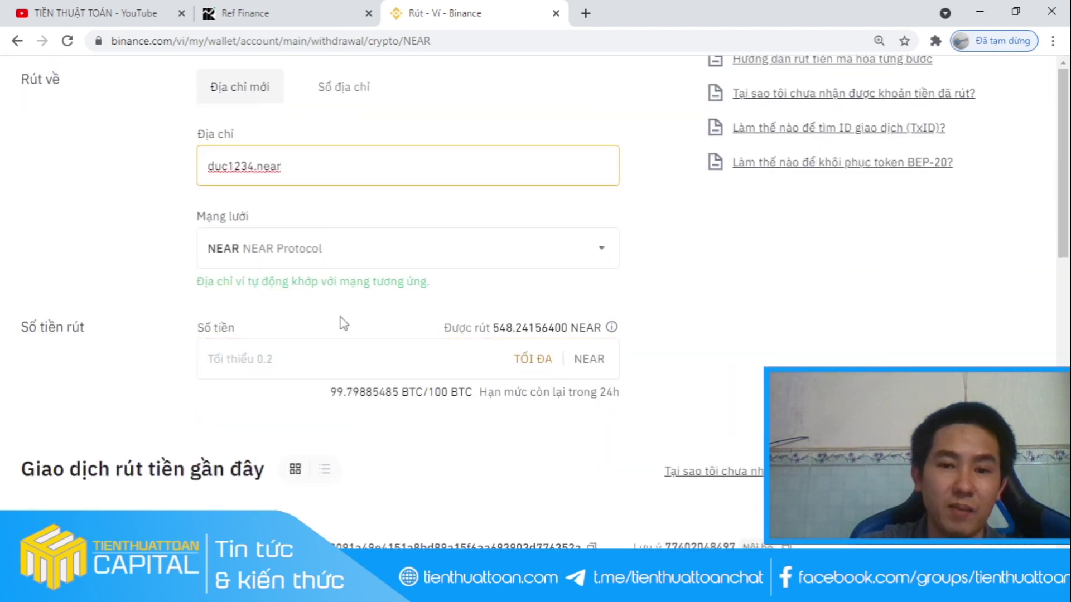
click(534, 362)
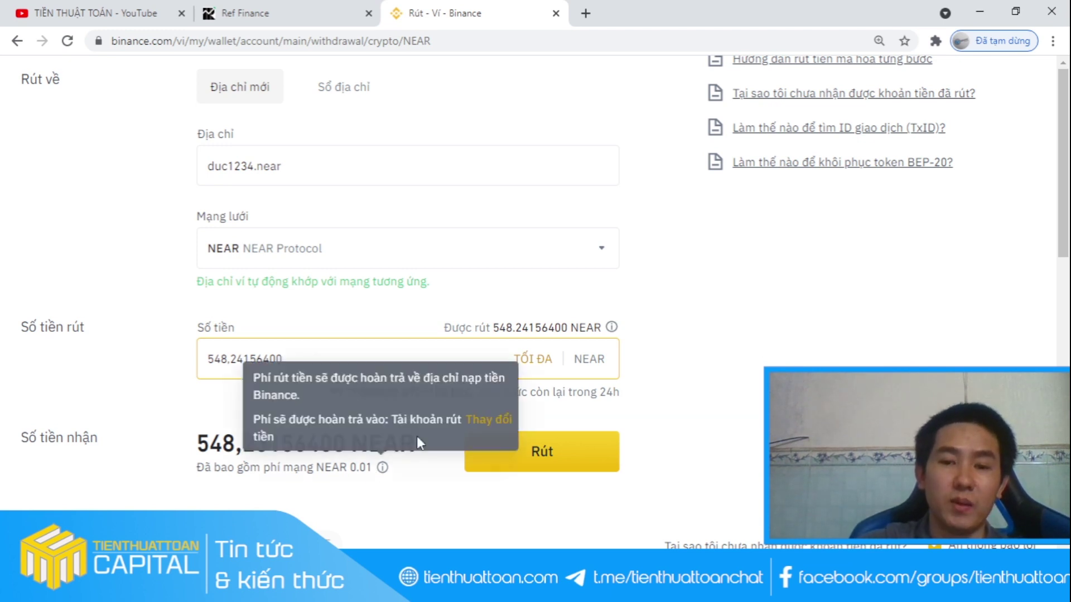
Step: Submit the withdrawal, confirm the summary, and request the SMS and email verification codes
click(555, 452)
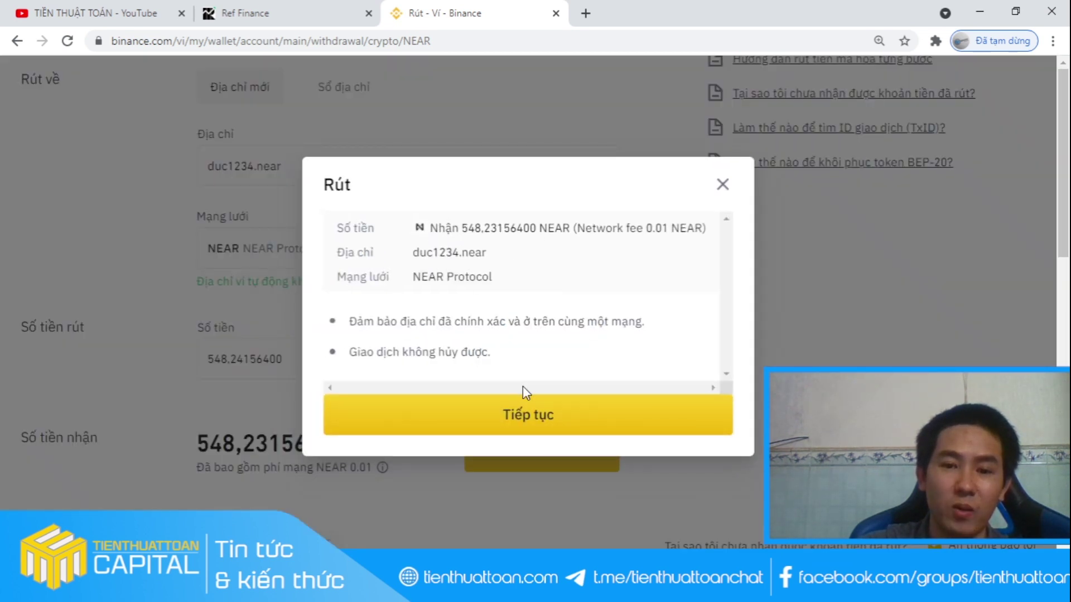
click(552, 421)
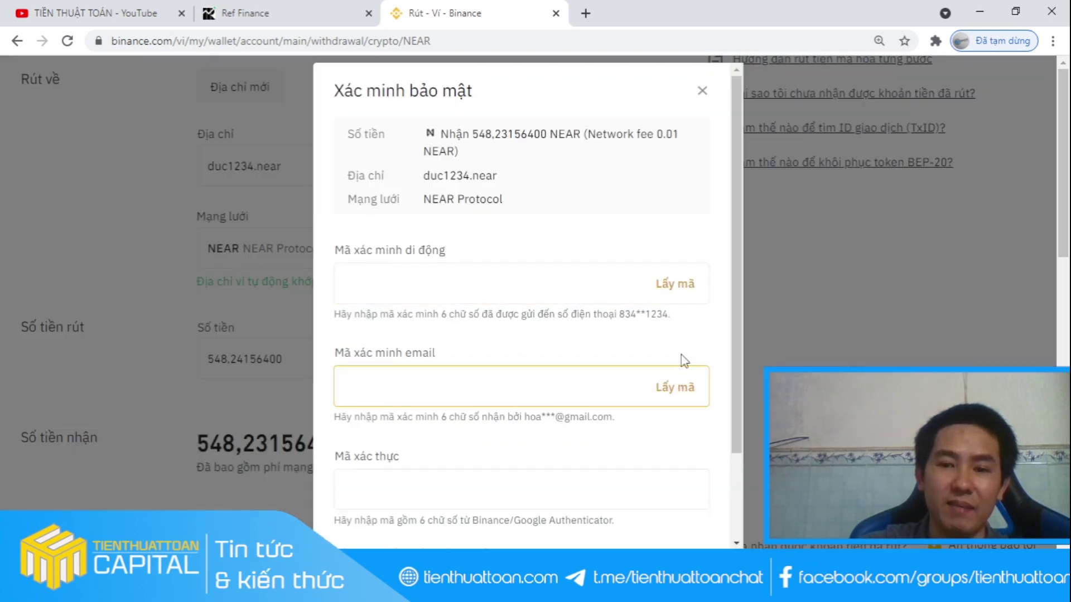
click(677, 286)
click(677, 388)
click(497, 279)
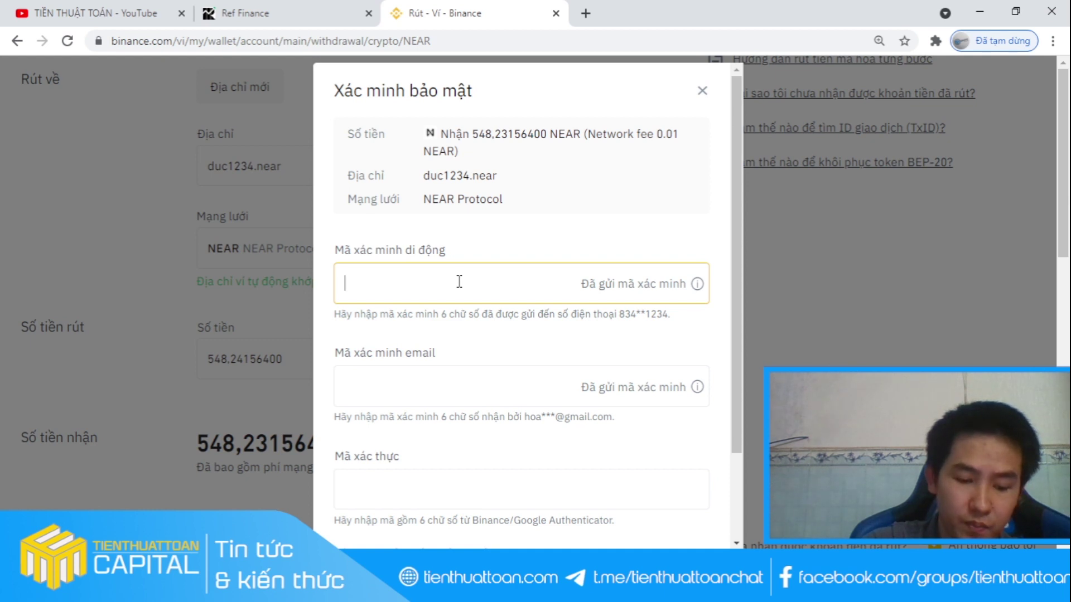
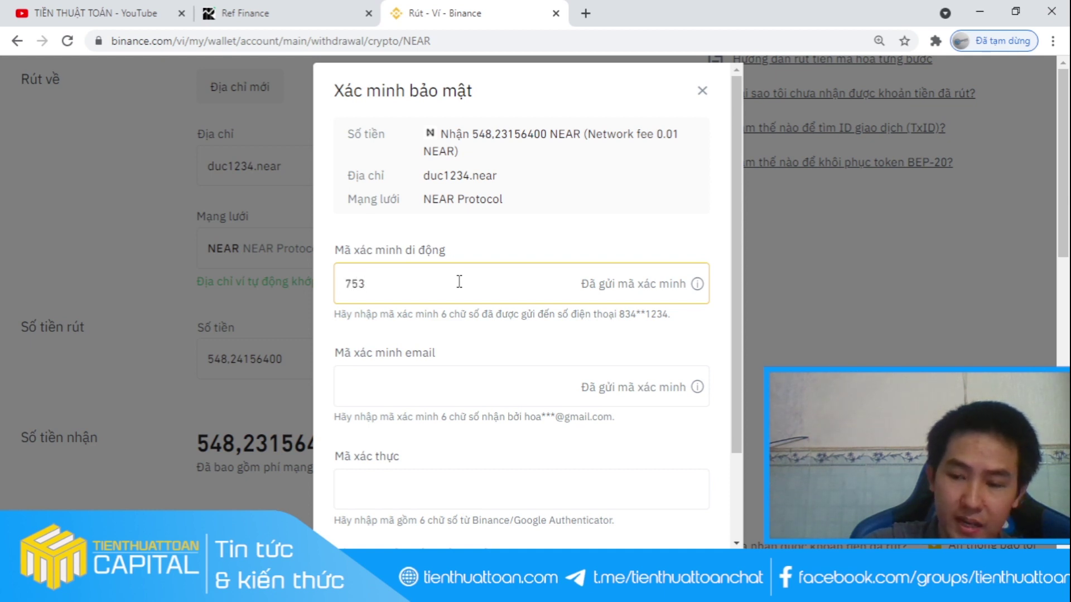
Step: Enter the phone, email and authenticator verification codes and submit the withdrawal
click(405, 395)
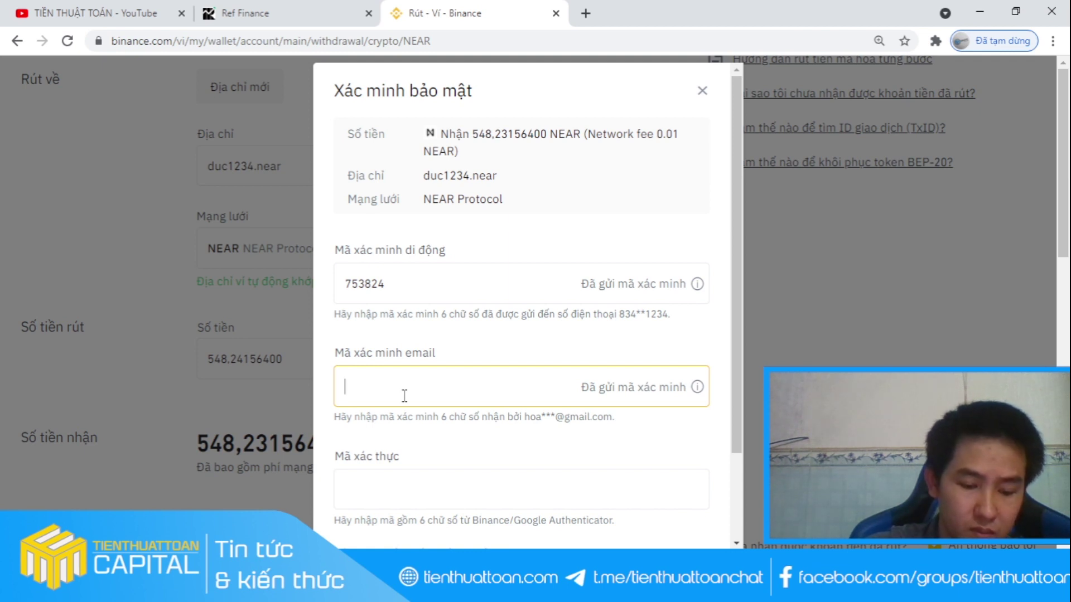
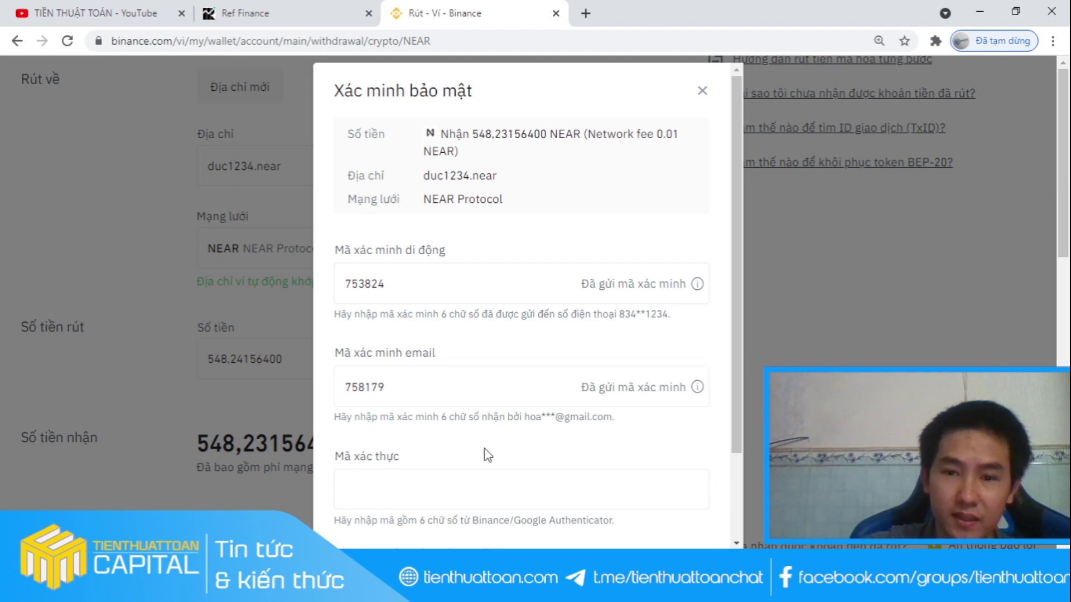
scroll(519, 502, down, 1)
click(371, 425)
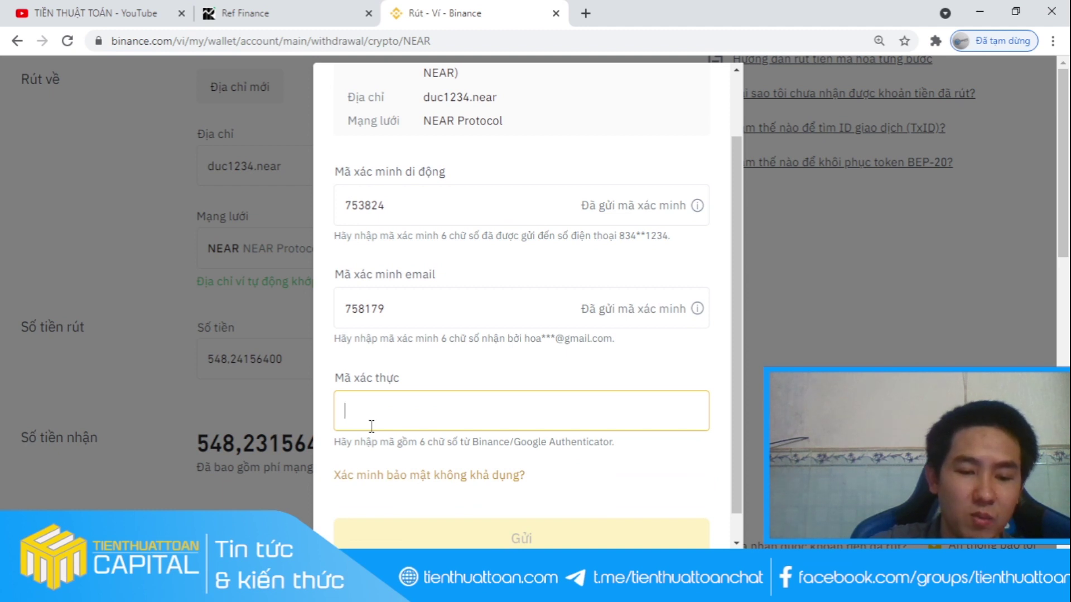
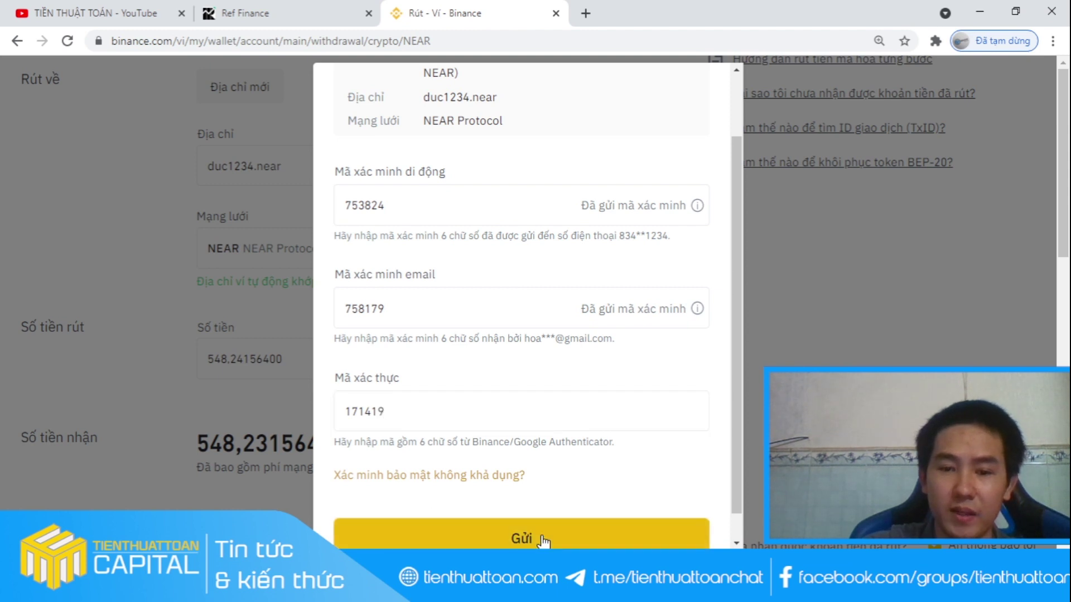
click(543, 539)
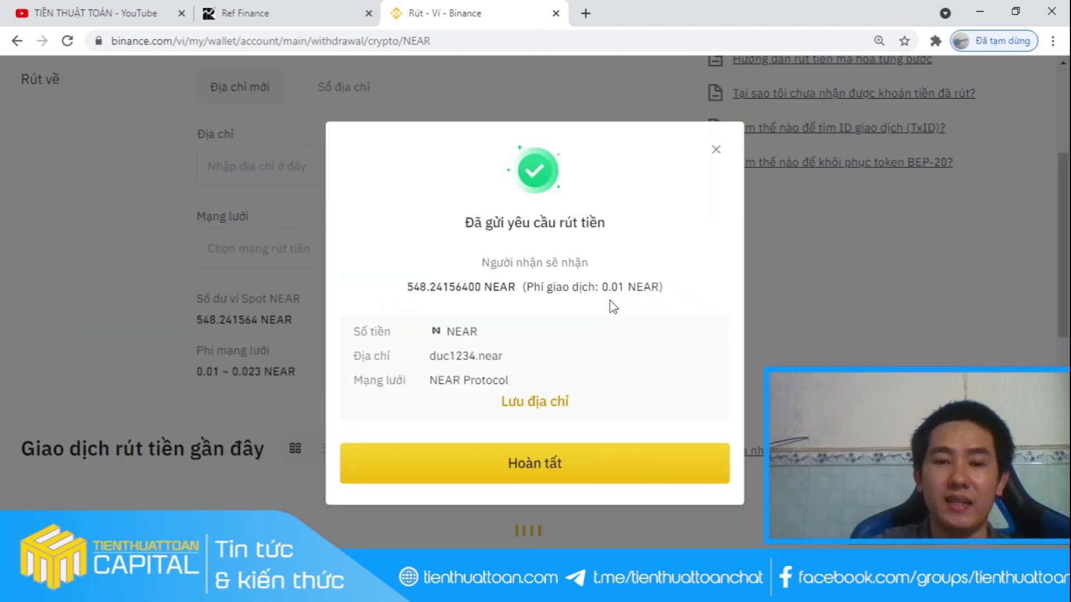
Step: Close the success and pending-approval dialogs with Hoàn tất to reload the withdrawal form
click(541, 461)
click(529, 406)
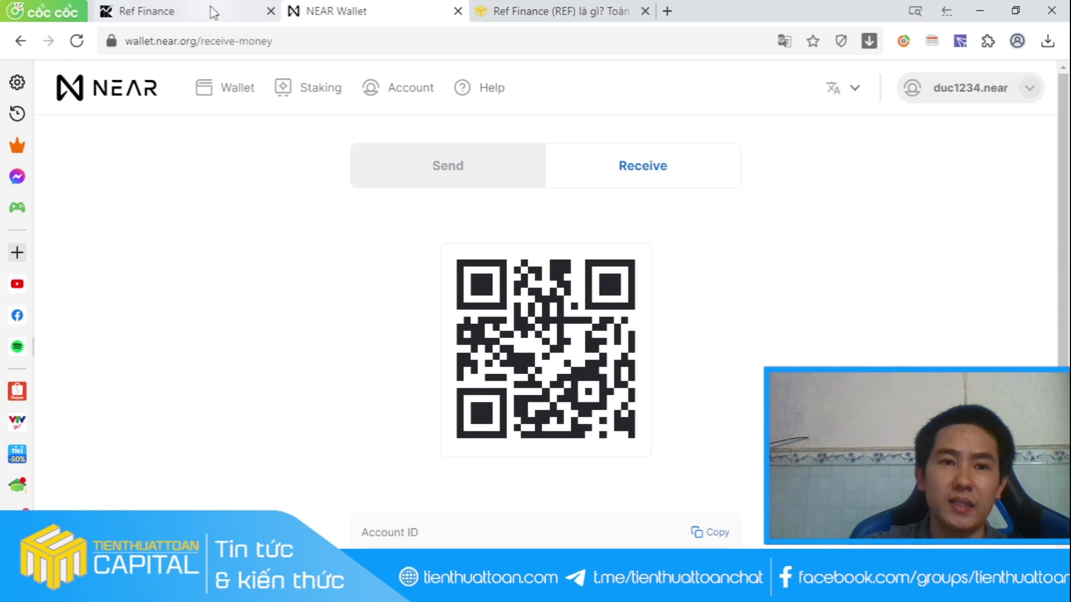
Step: Switch to the Ref Finance tab showing the wNEAR-to-USDC Swap page
click(211, 12)
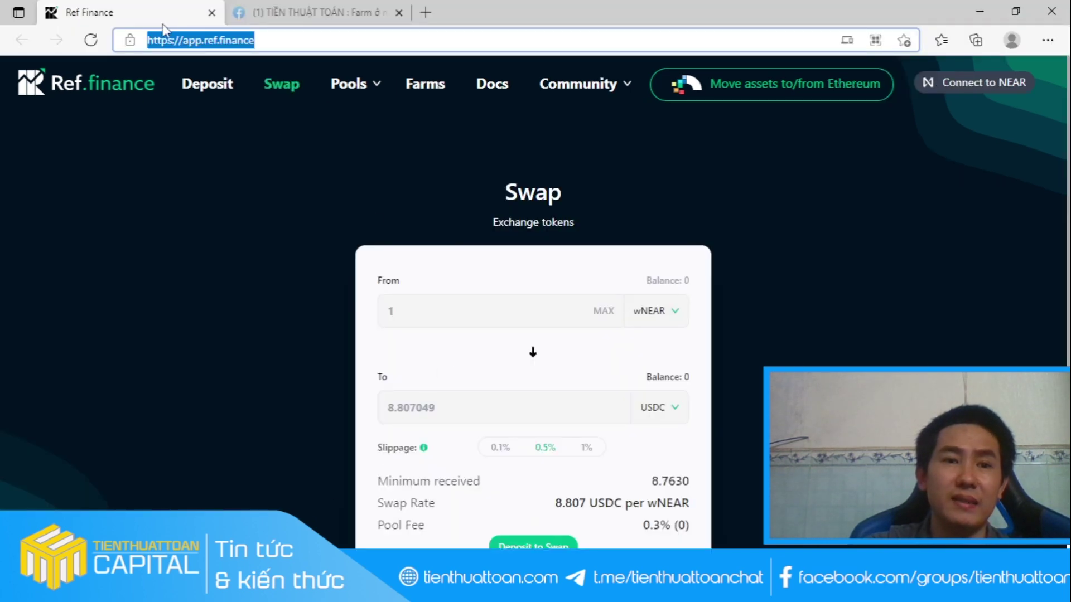
Step: Open youtube.com in a new browser tab
click(427, 14)
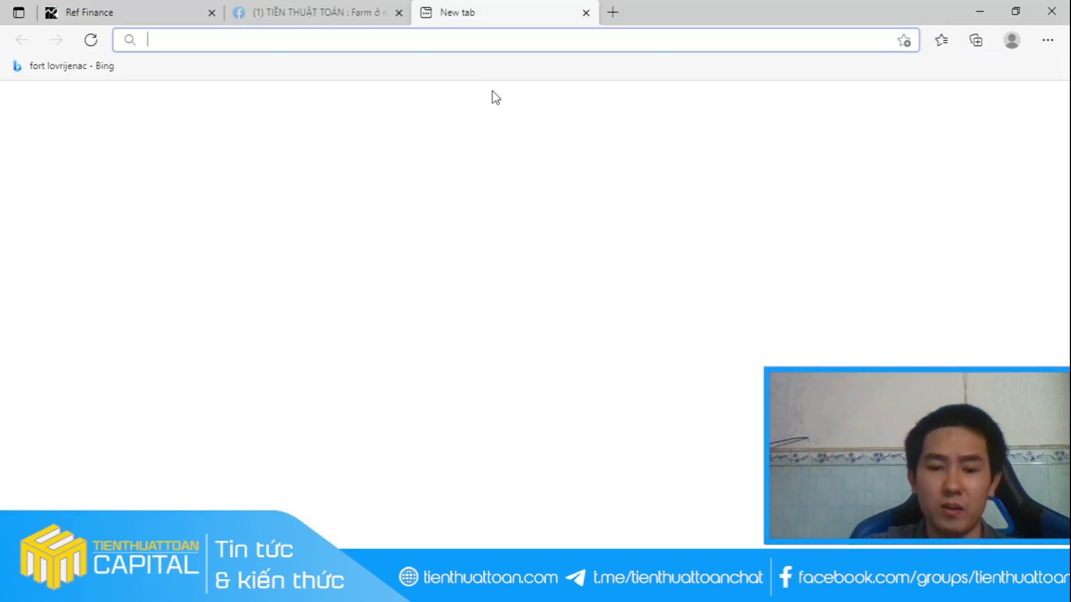
text(yo)
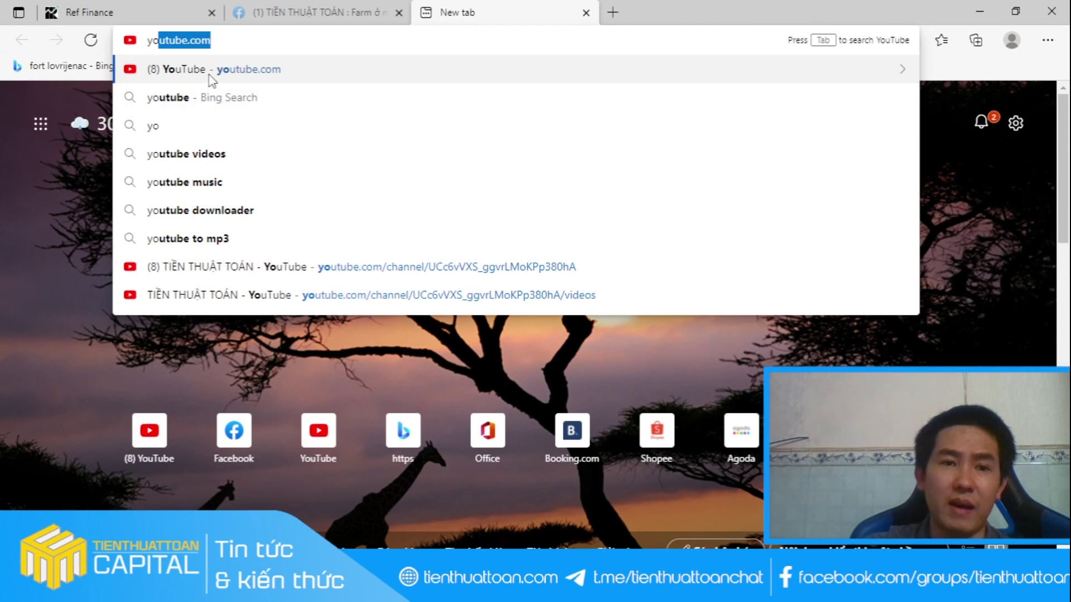
key(Return)
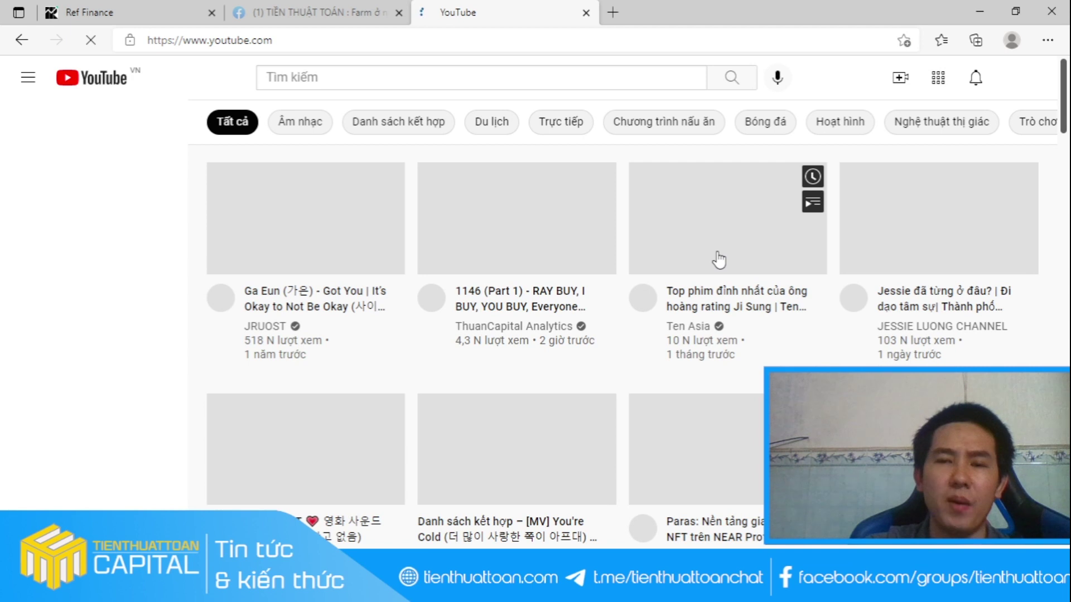
Step: Go to your own TIỀN THUẬT TOÁN channel's Videos list and browse uploads 256 to 248
click(1020, 78)
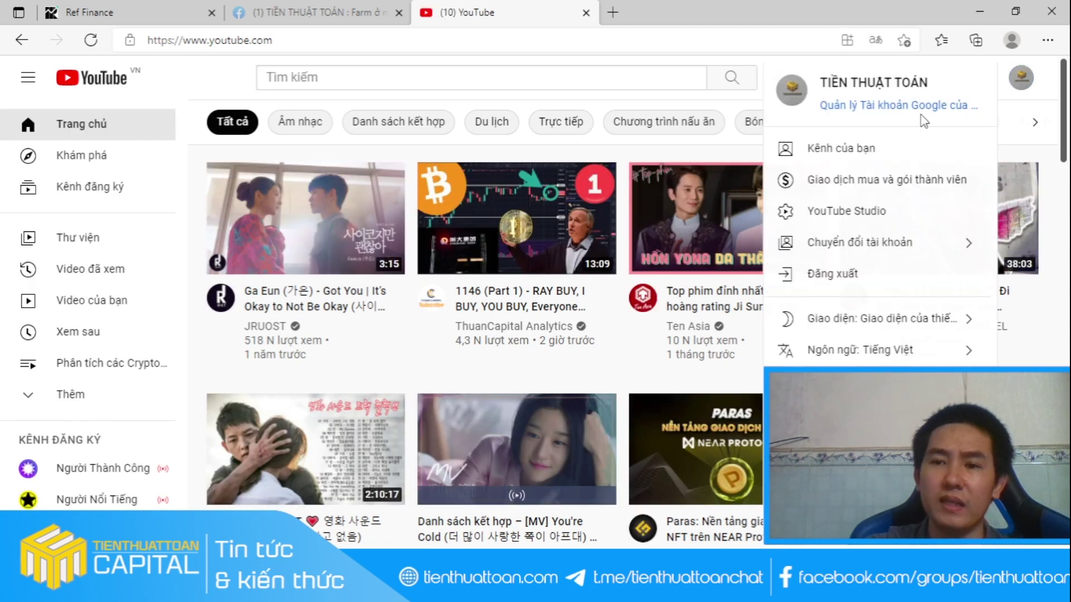
click(841, 148)
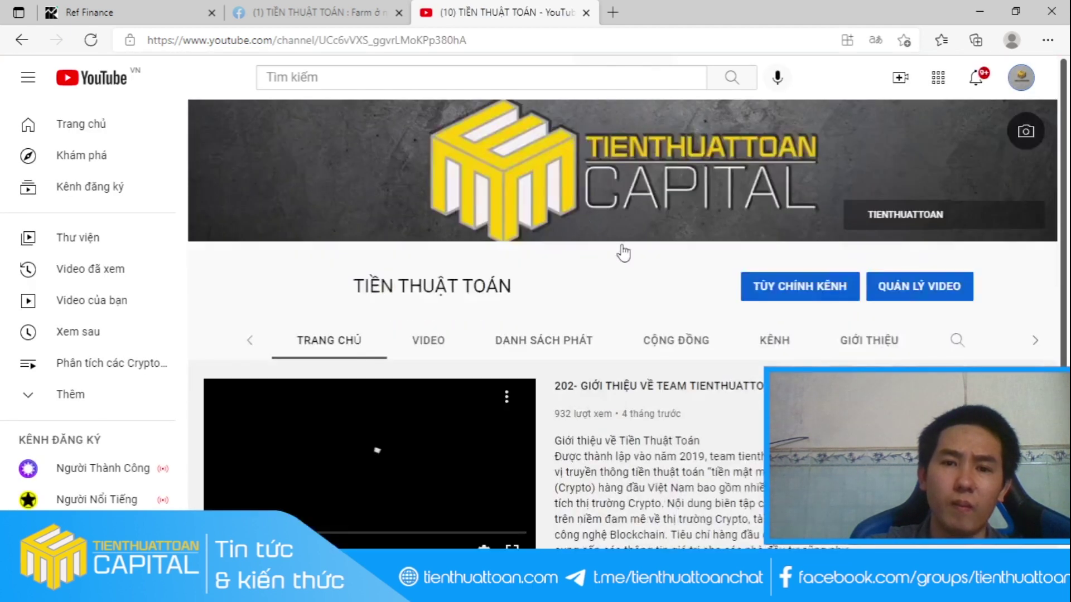
click(357, 342)
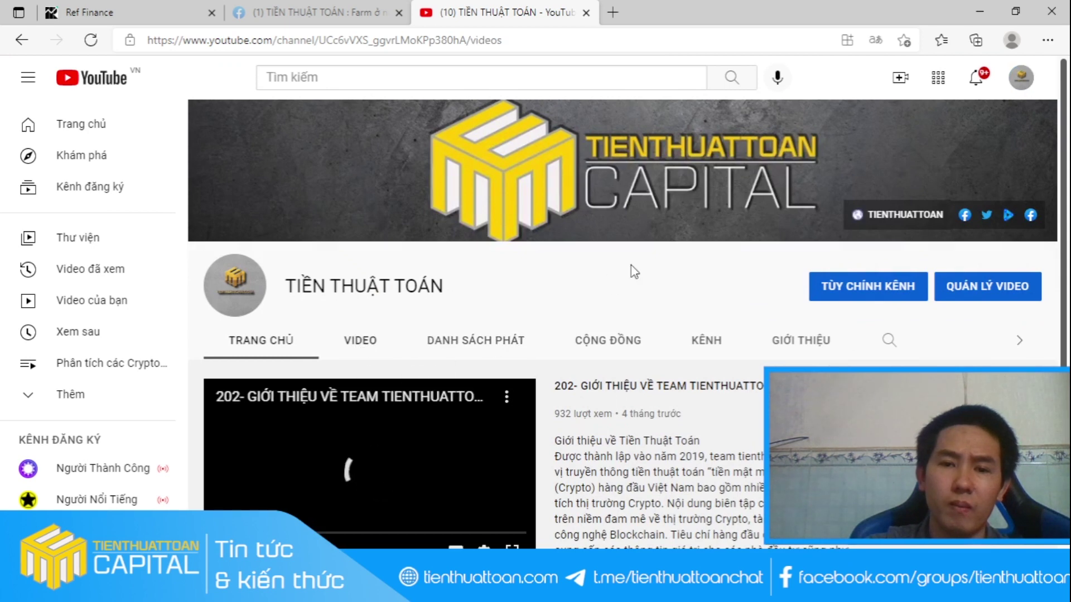
scroll(631, 268, down, 3)
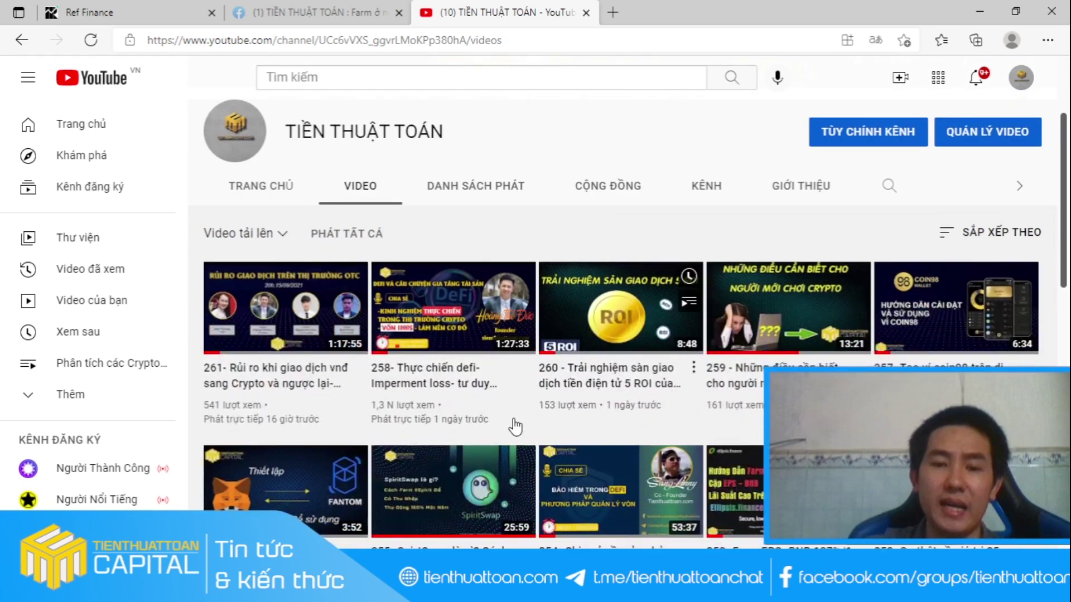
mouse_move(441, 326)
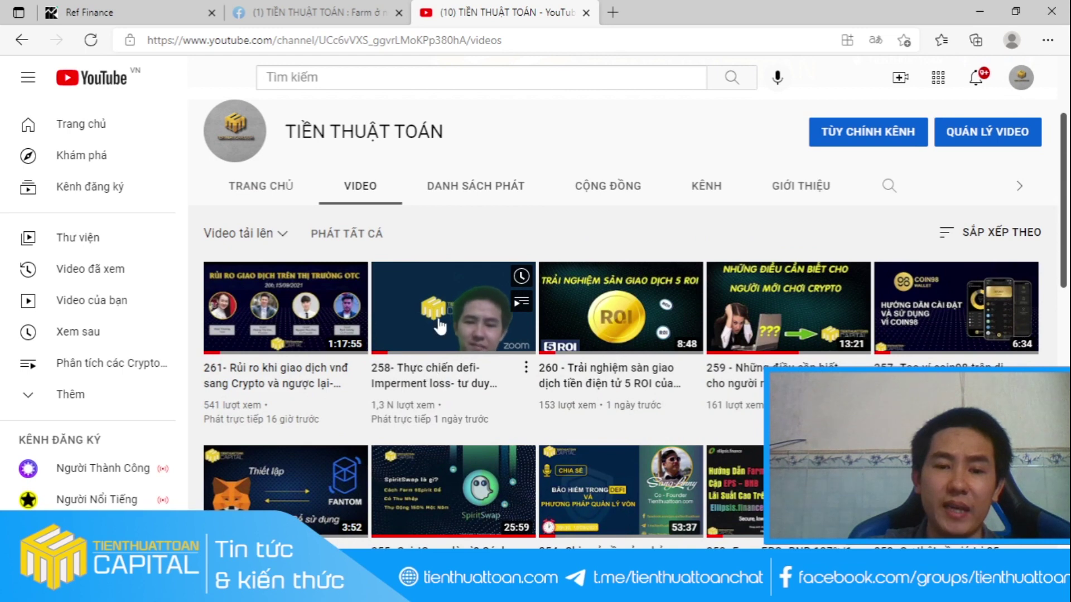
scroll(441, 329, down, 3)
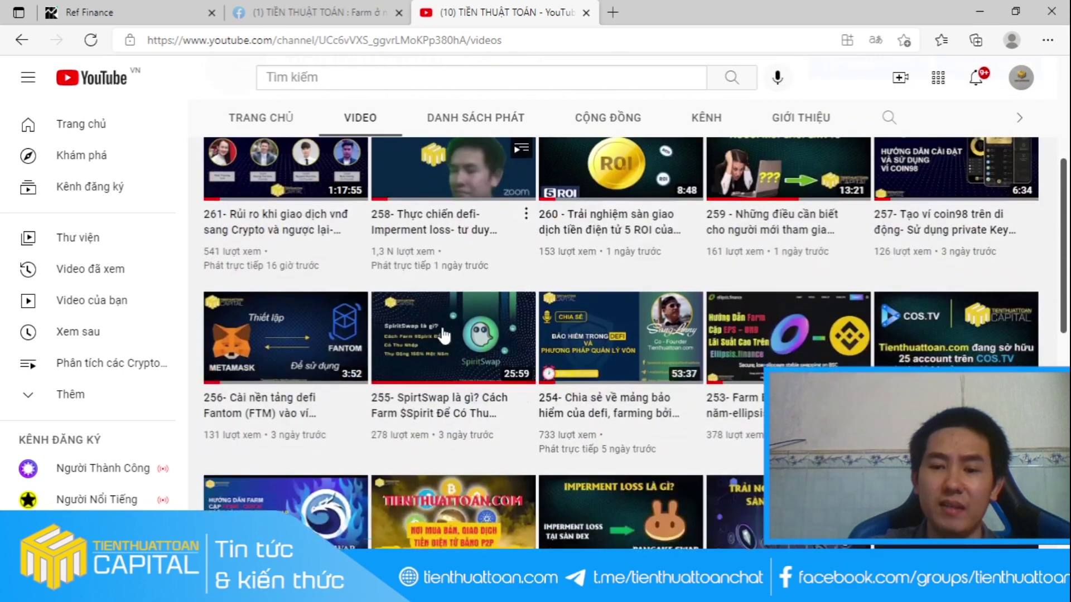
scroll(580, 391, down, 3)
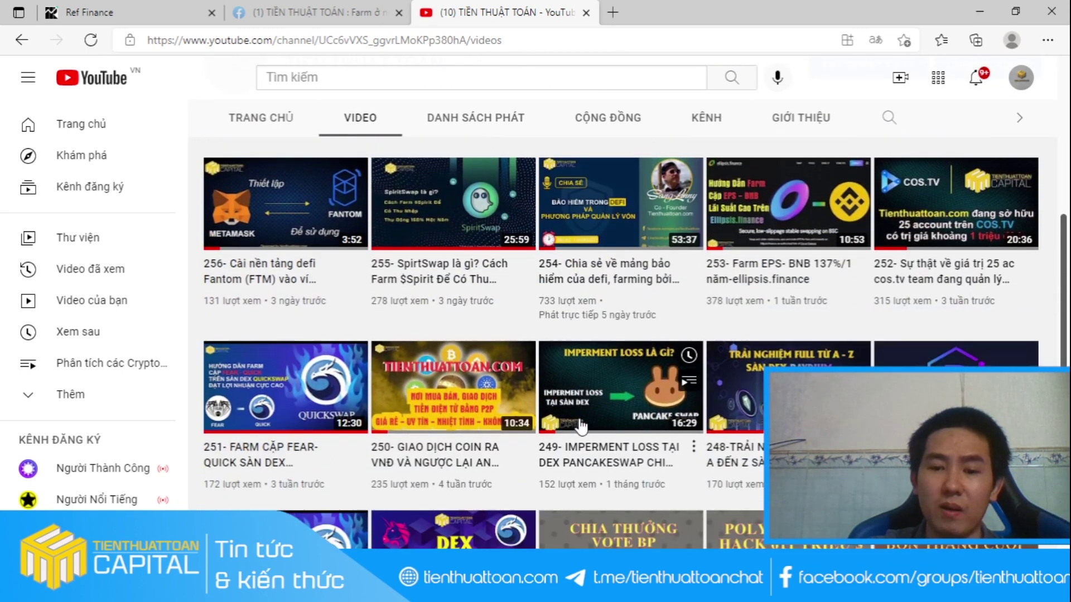
scroll(580, 427, down, 2)
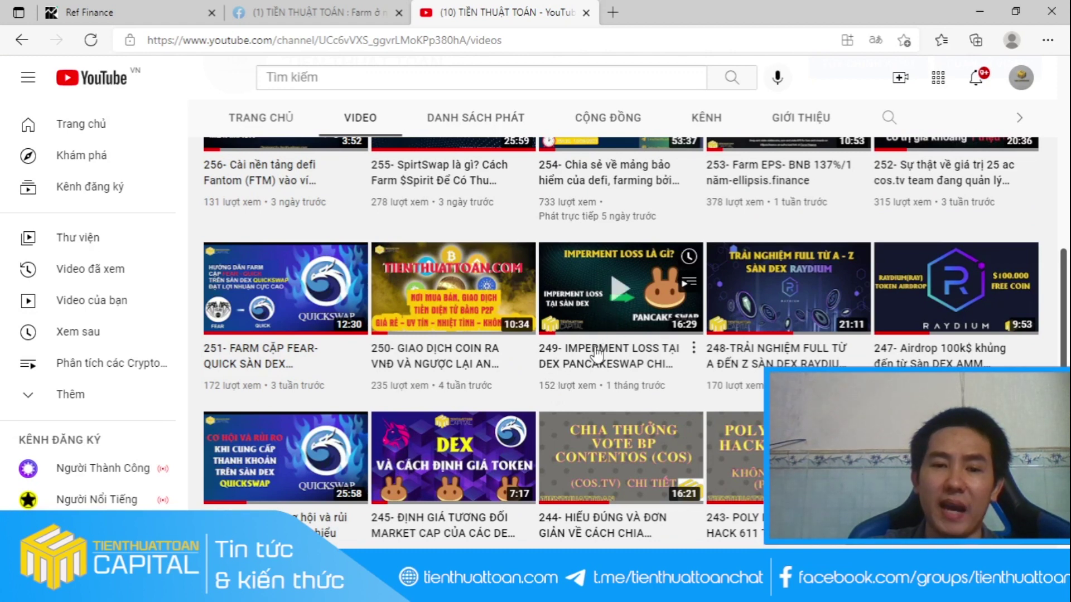
scroll(597, 353, up, 1)
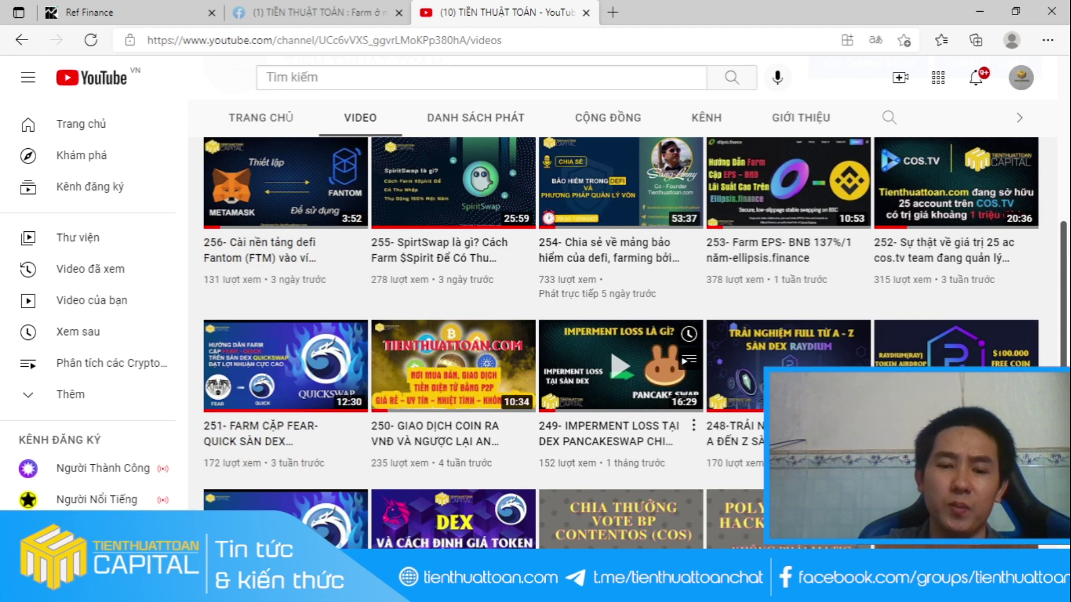
Step: Return to the NEAR Wallet tab and move from Send to the wallet balance overview
key(alt+Tab)
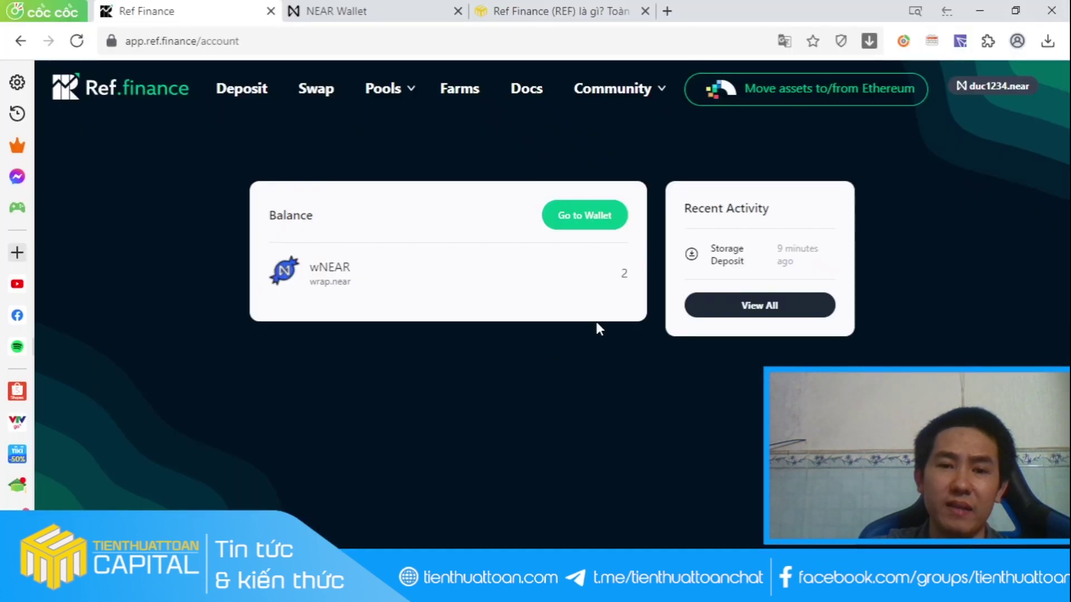
click(354, 11)
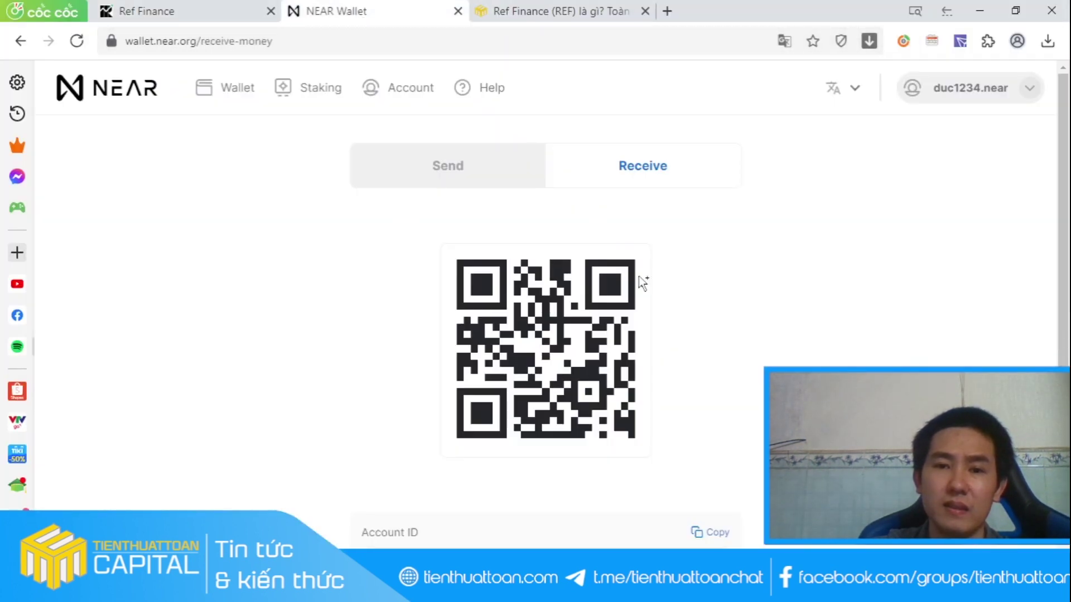
scroll(757, 270, down, 4)
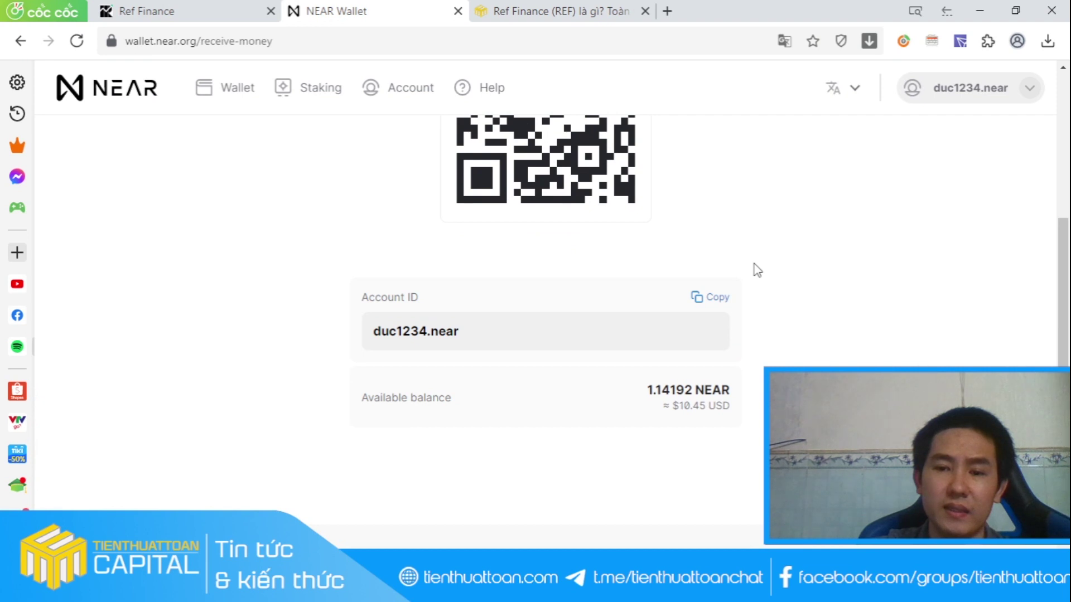
scroll(720, 265, up, 4)
click(450, 166)
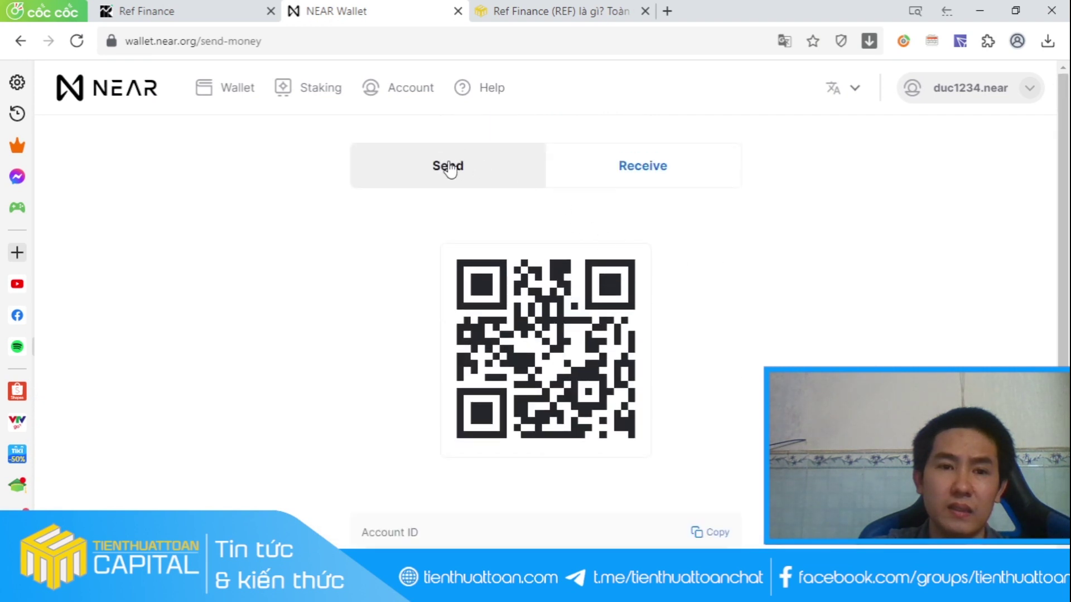
click(239, 90)
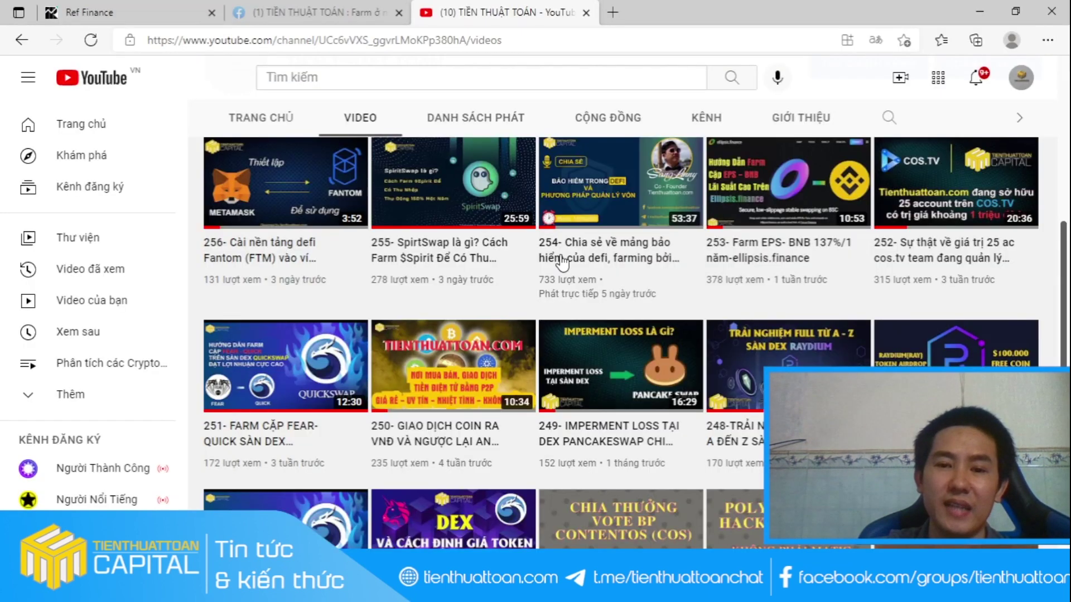
Step: Scroll the channel's Videos grid down to older uploads numbered 229 to 215
scroll(704, 372, down, 3)
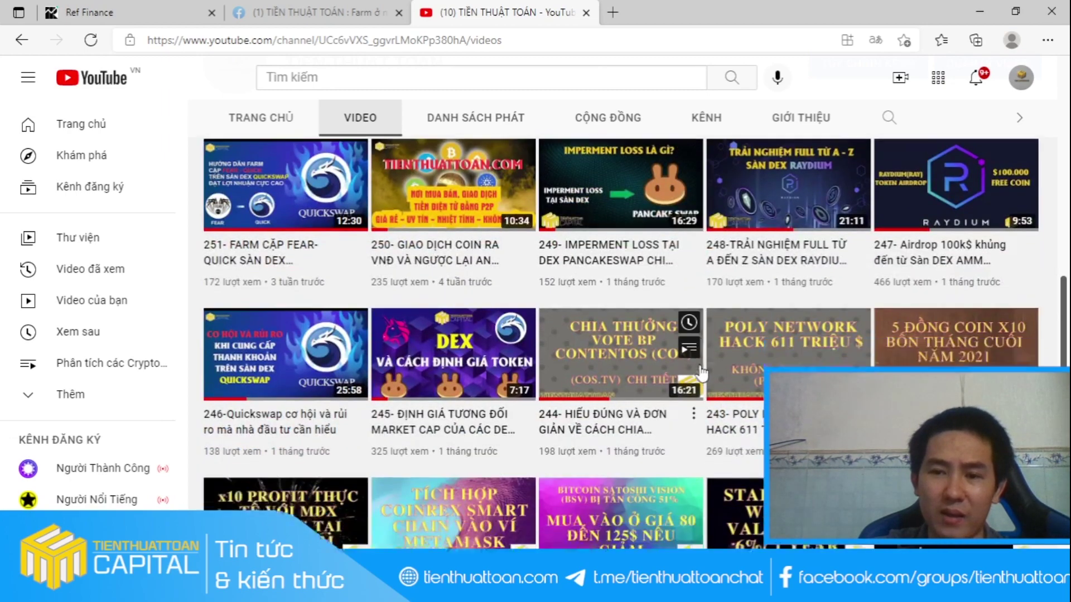
scroll(700, 373, down, 6)
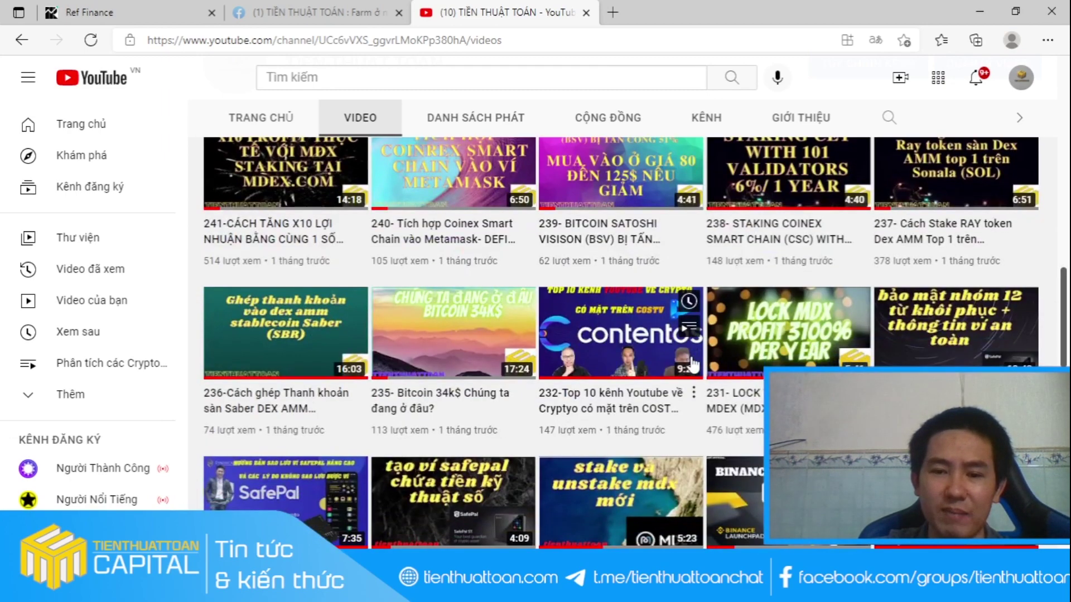
scroll(542, 318, down, 6)
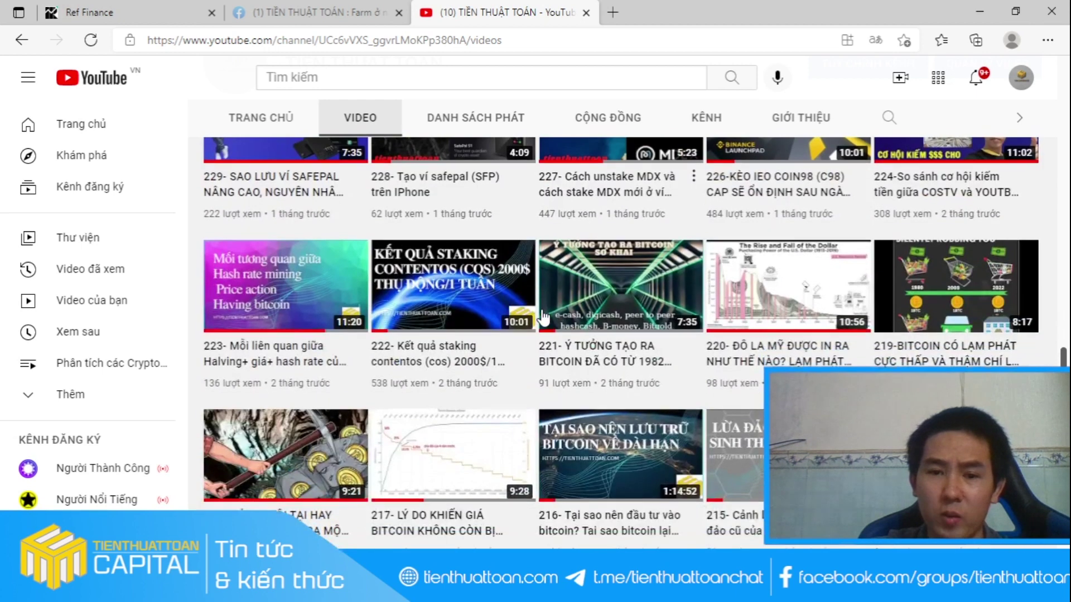